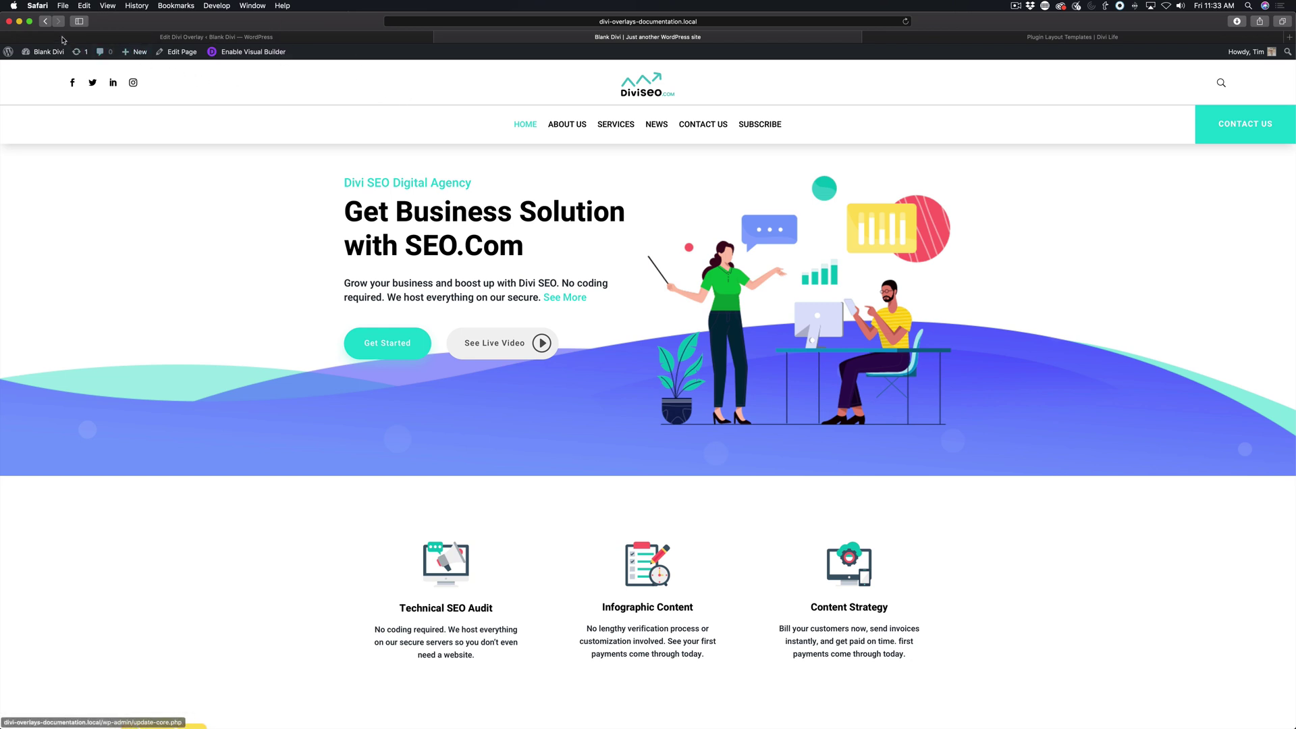
Set the Test Overlay's automatic trigger to Exit Intent and update it.
left_click(631, 22)
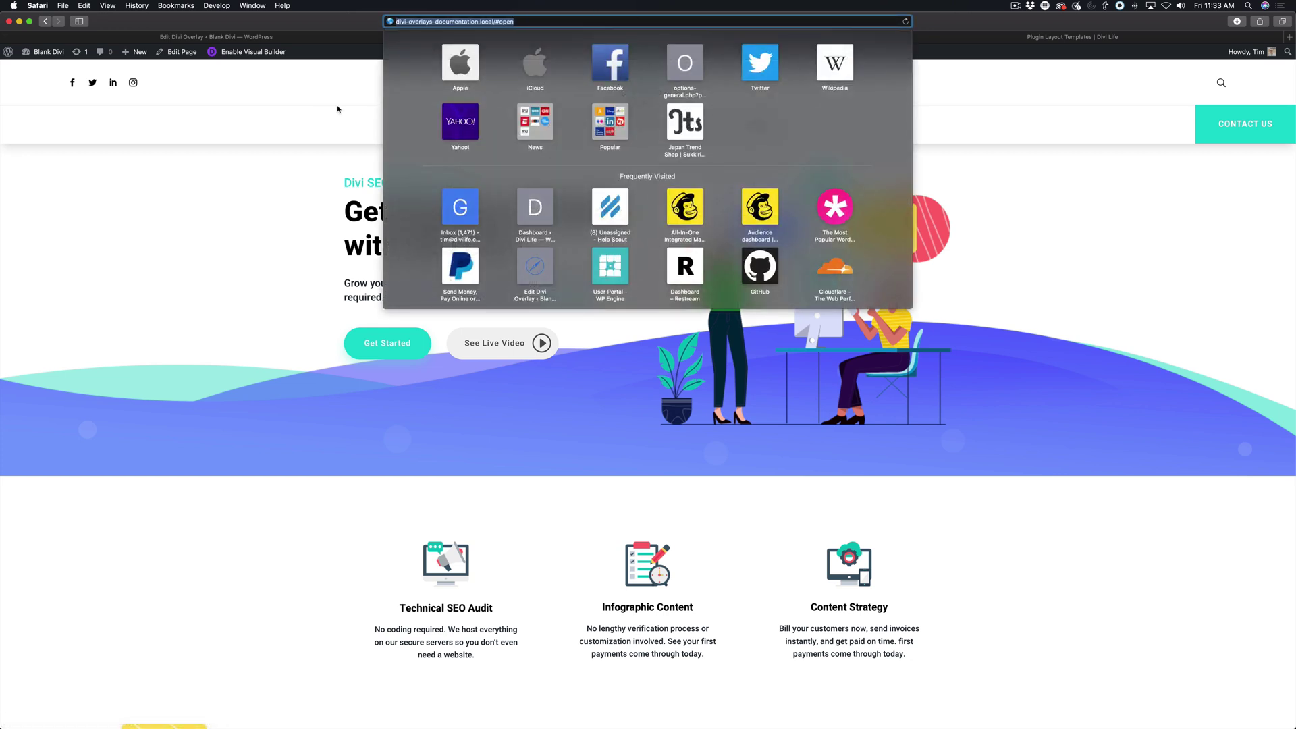
left_click(338, 110)
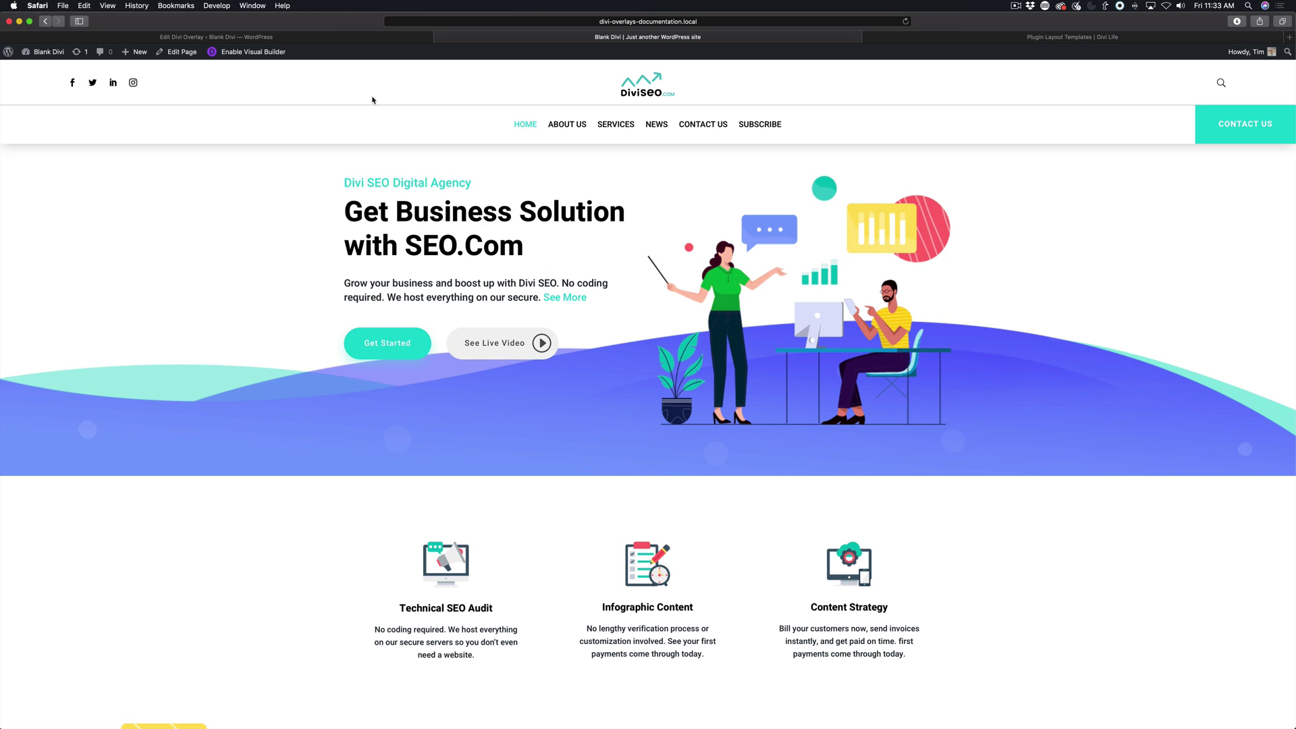
mouse_move(217, 36)
left_click(323, 38)
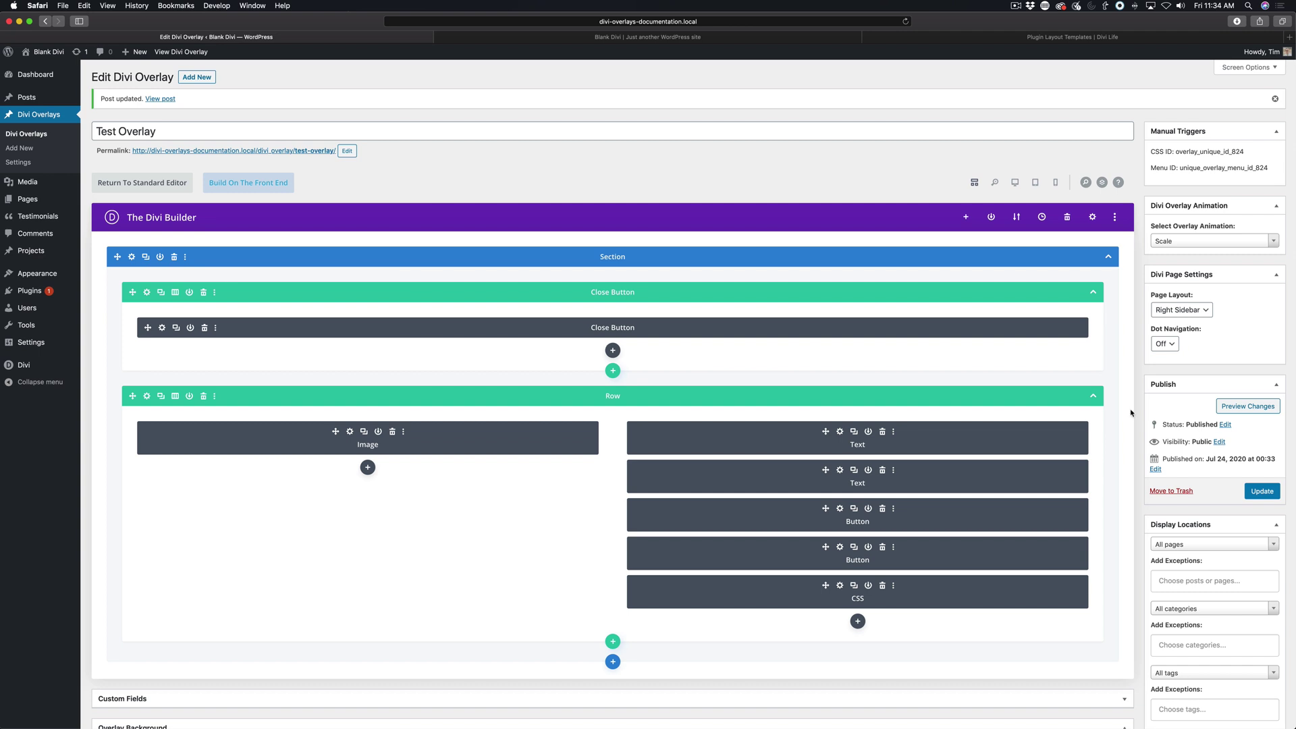
scroll(1132, 412, "down", 5)
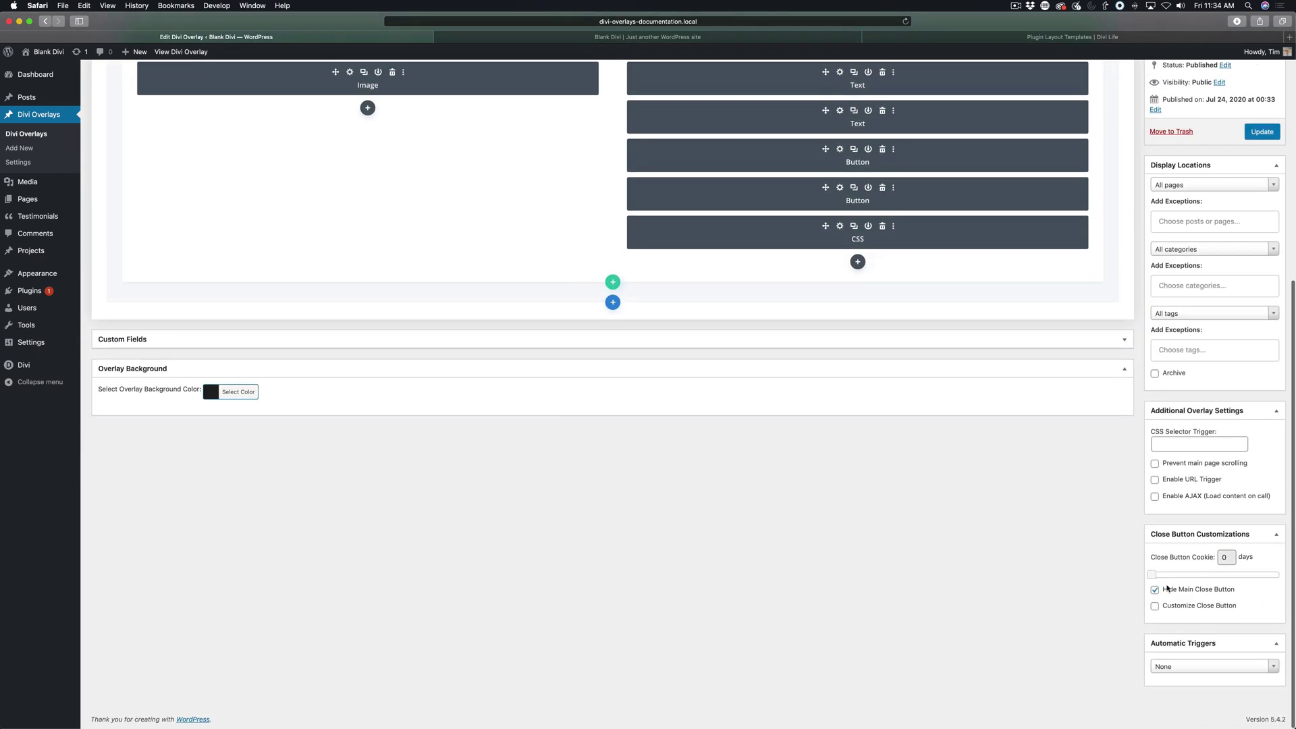
left_click(1189, 667)
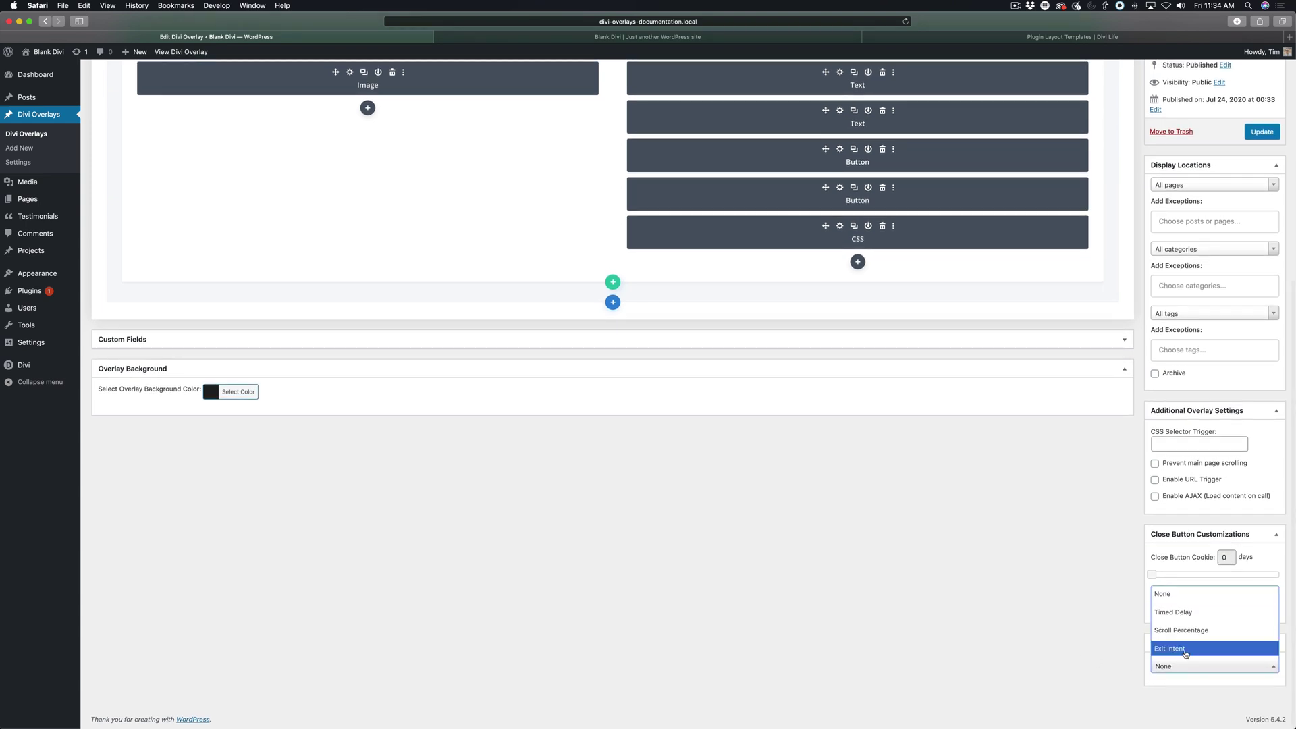
left_click(1186, 651)
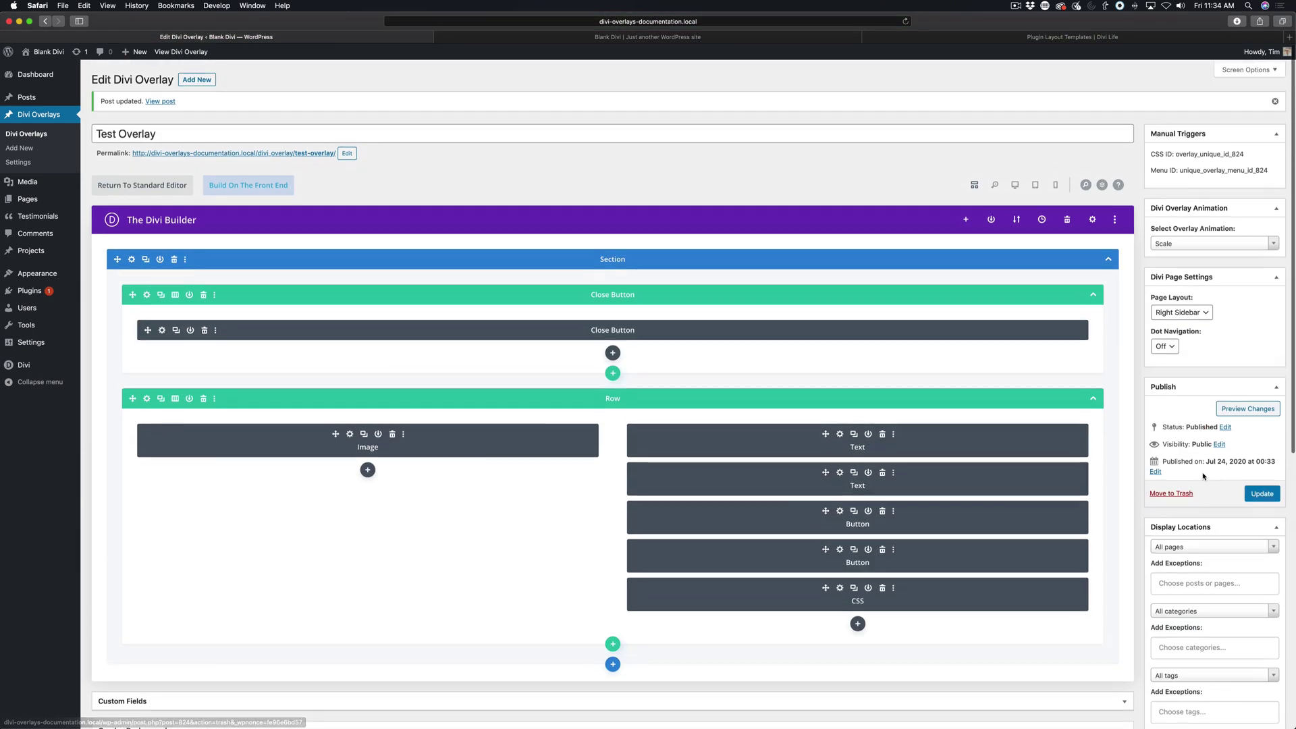
left_click(1262, 490)
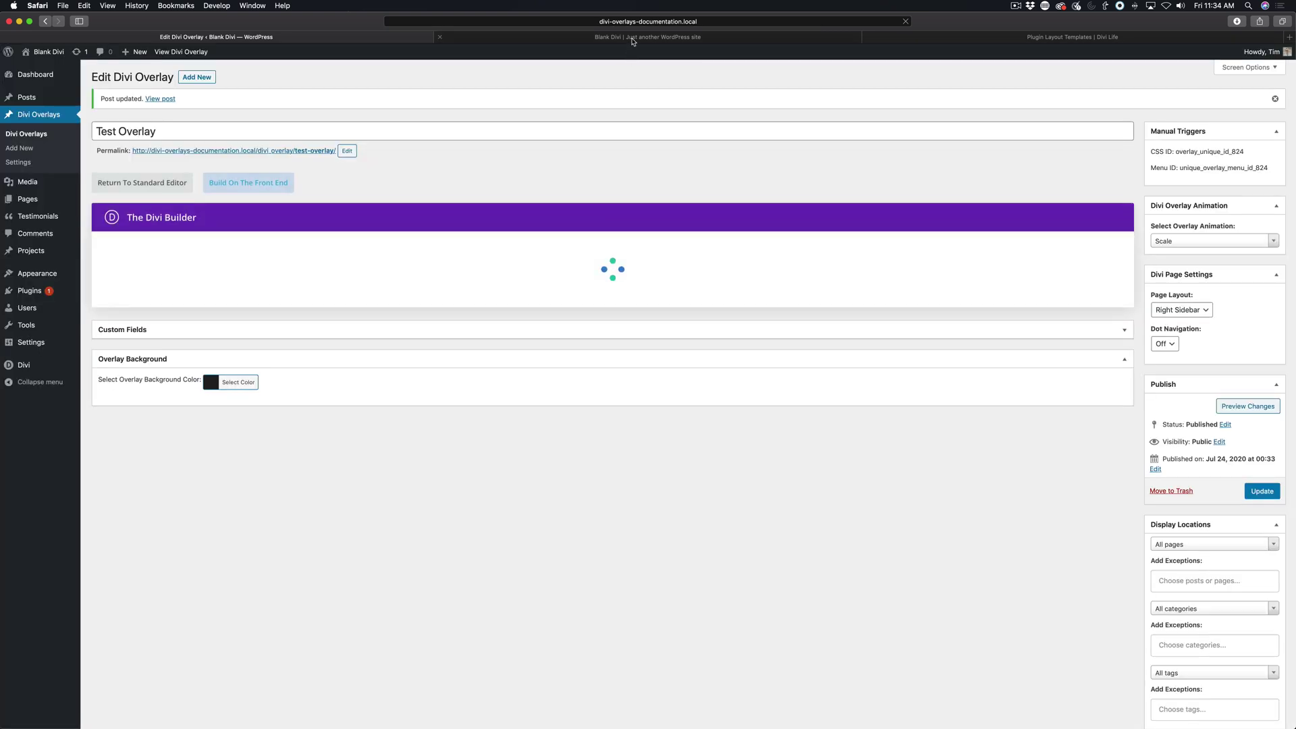
Reload the live homepage and close the iPhone sign-up overlay when it appears on exit intent.
left_click(633, 41)
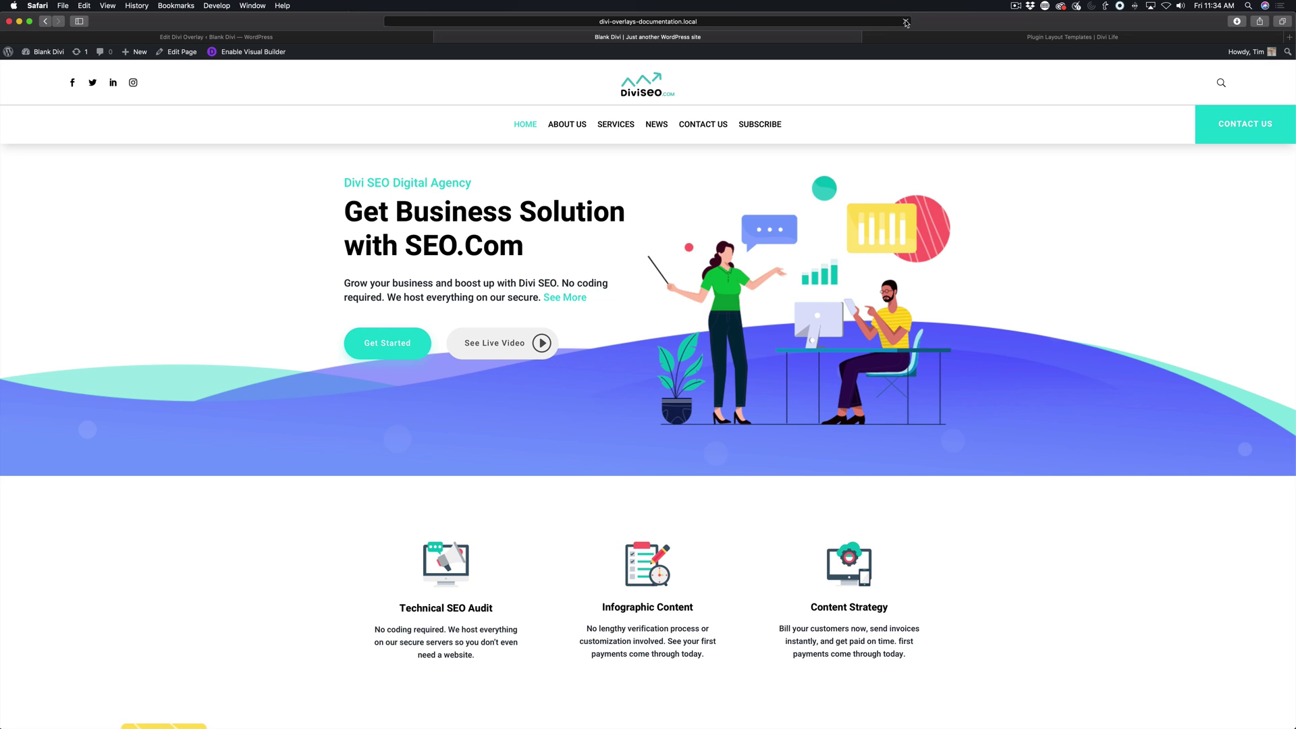
left_click(906, 22)
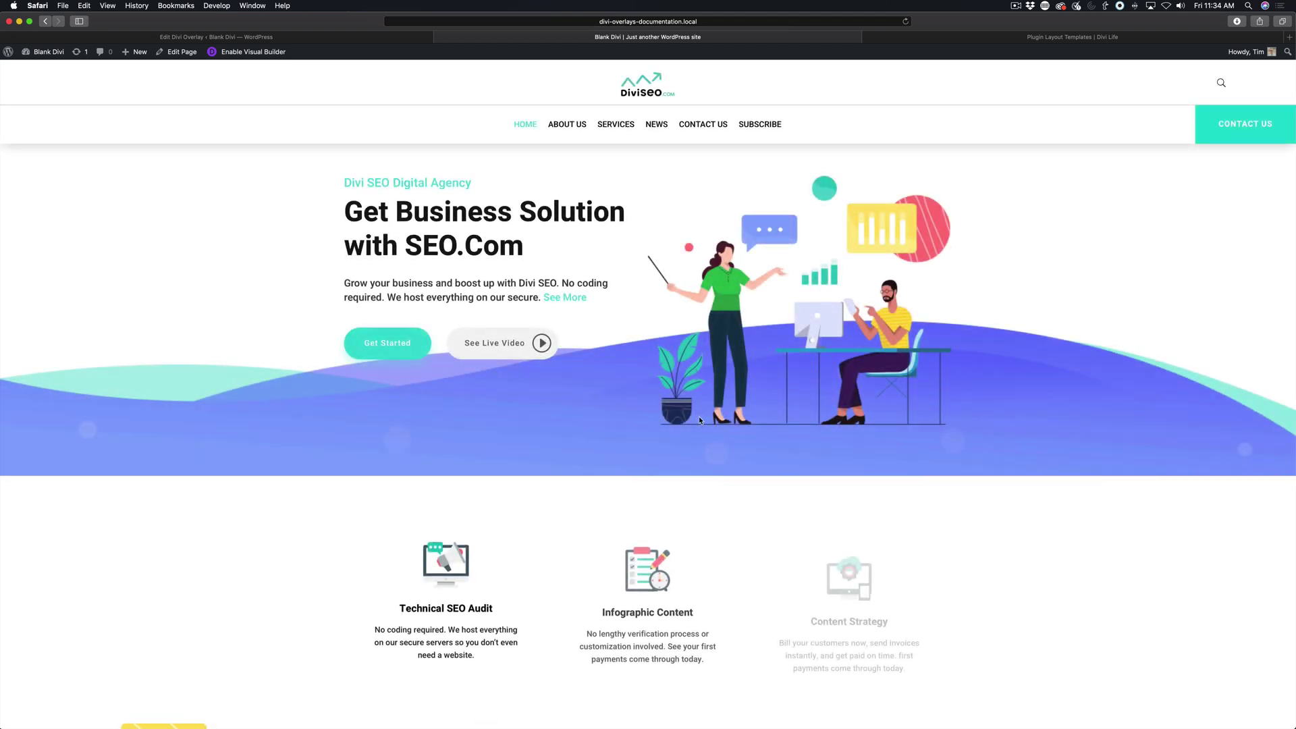
scroll(699, 420, "down", 3)
scroll(488, 387, "down", 7)
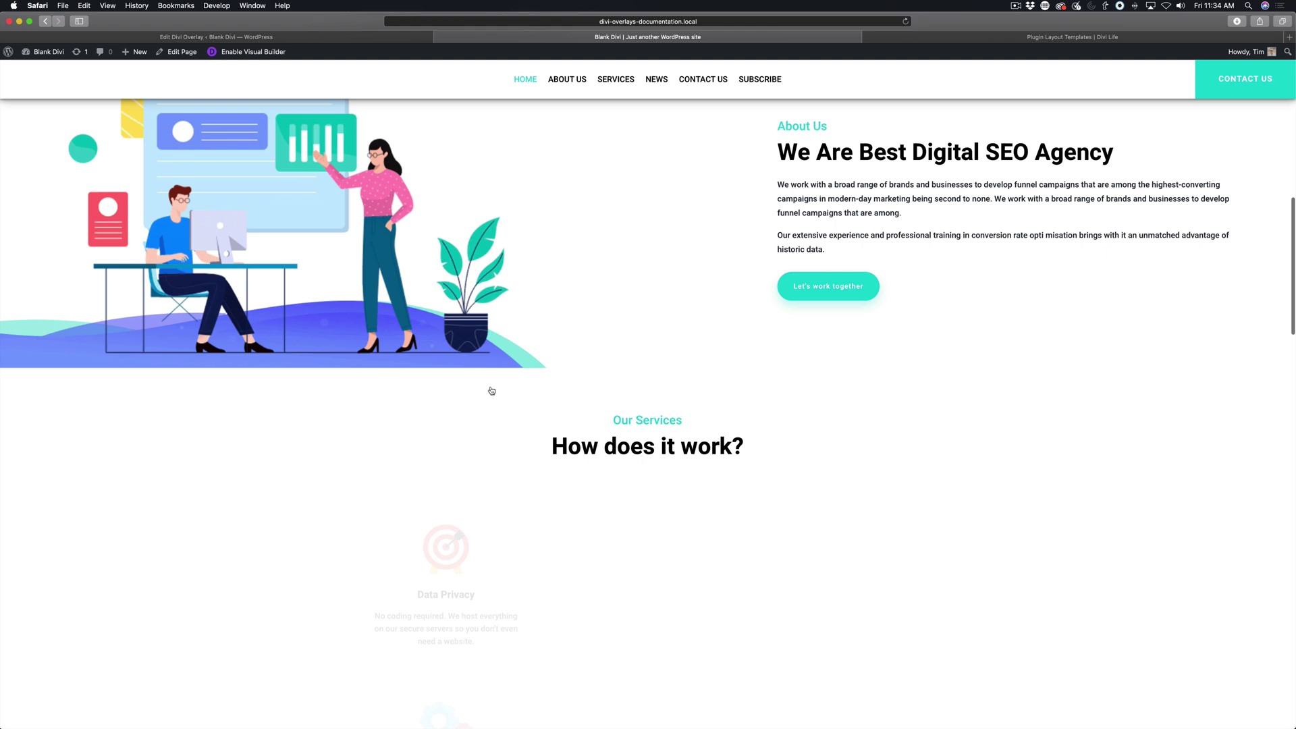
scroll(761, 289, "down", 4)
scroll(591, 315, "down", 2)
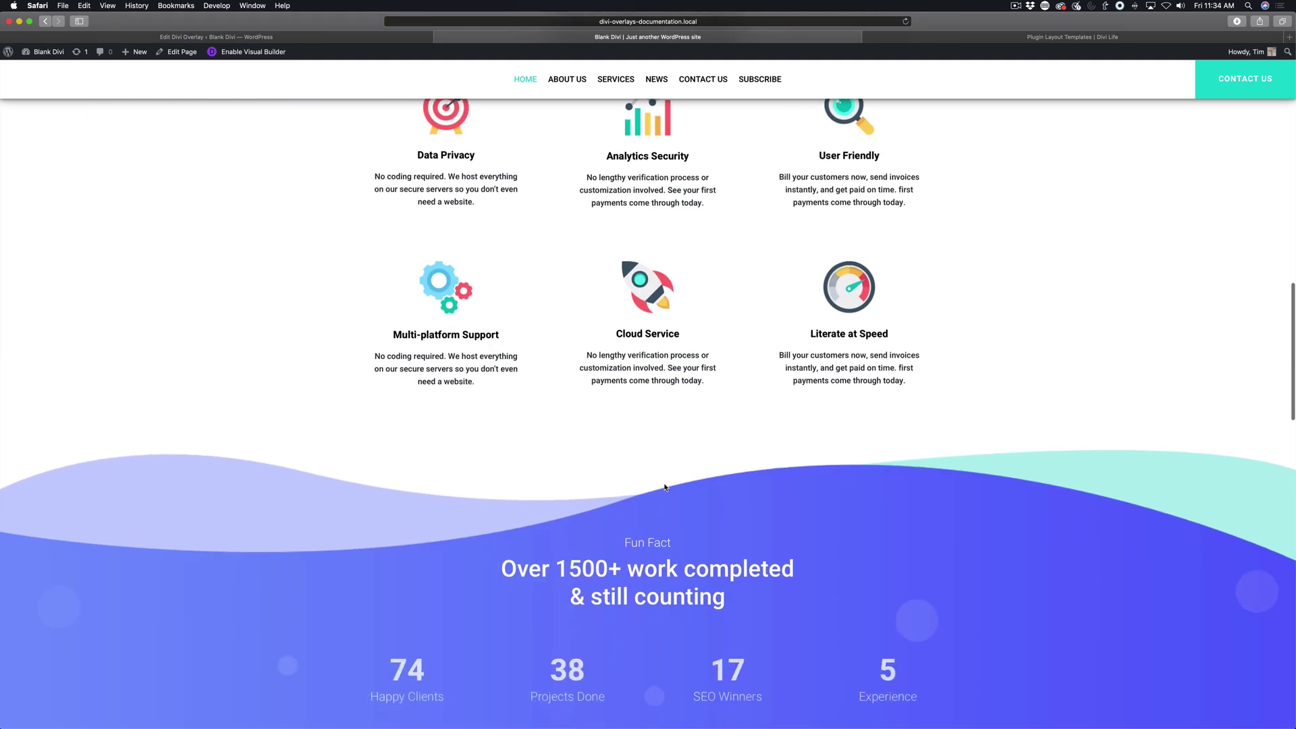
scroll(563, 434, "down", 2)
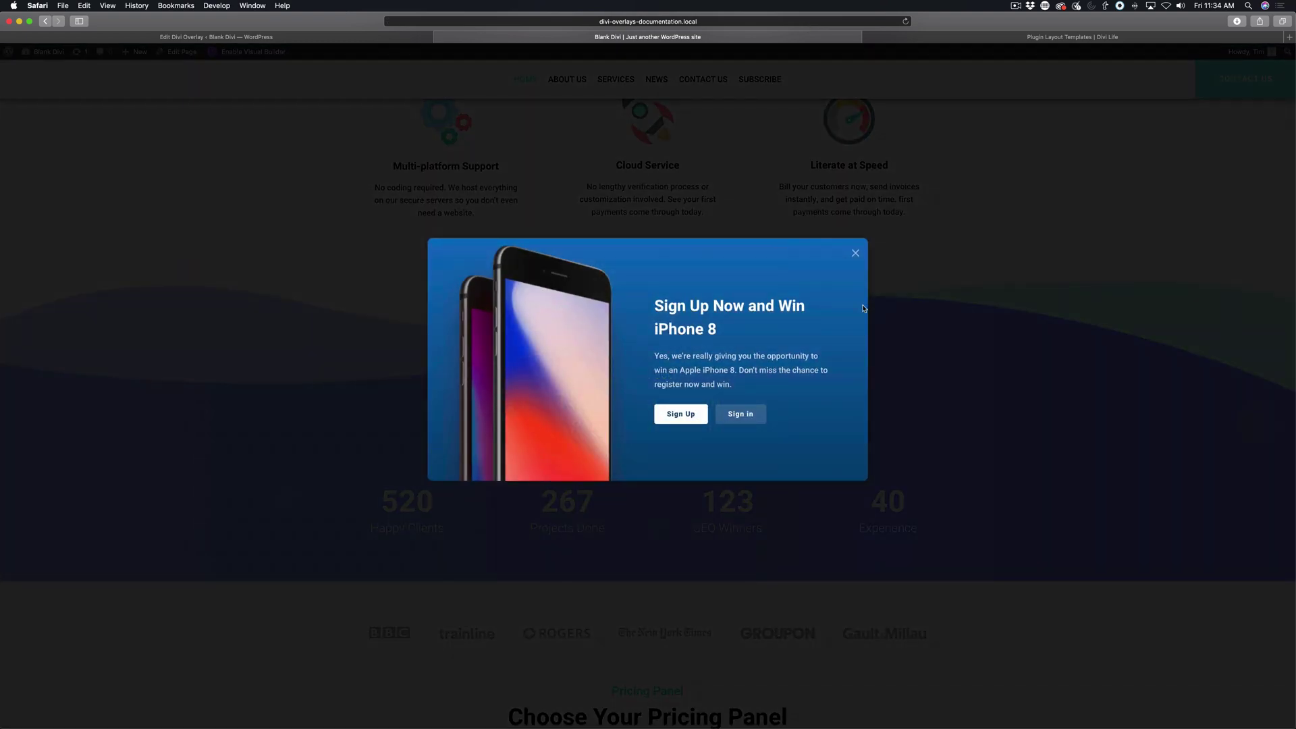
left_click(853, 256)
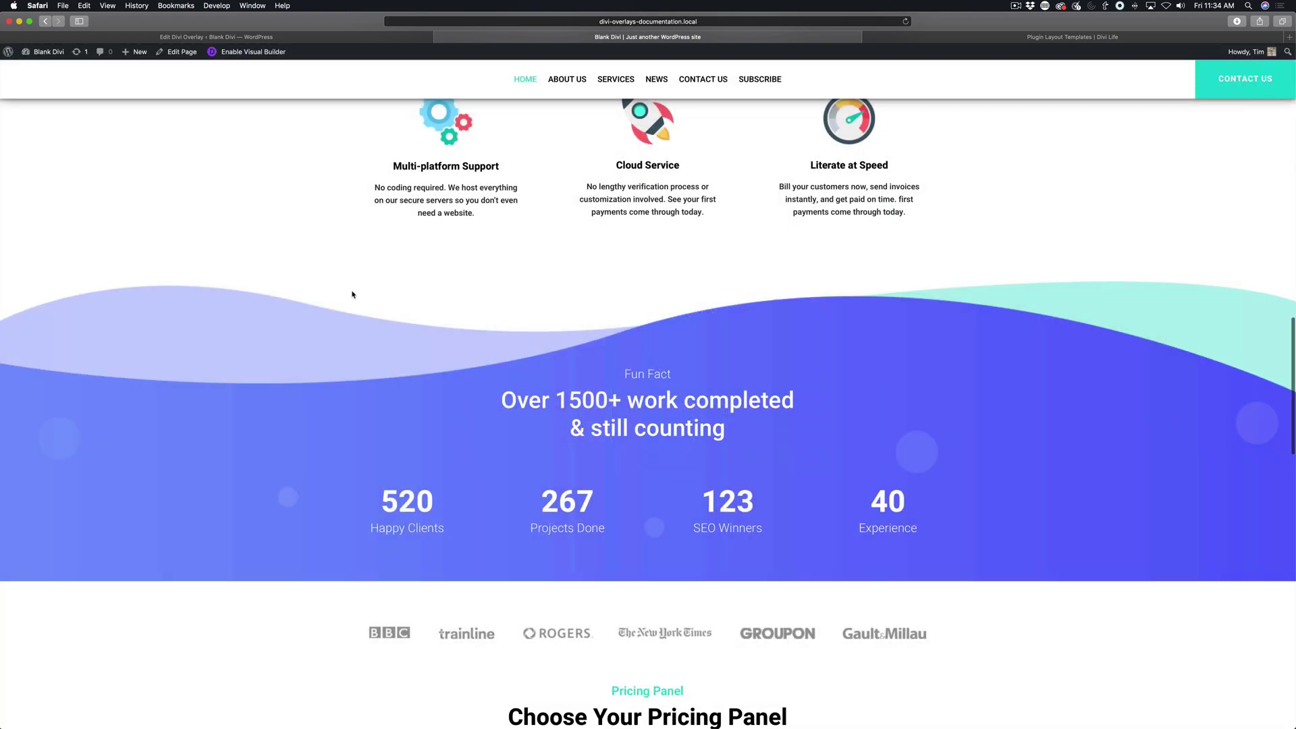
Reload again and close the reappearing sign-up overlay a second time.
key("super+r")
scroll(259, 537, "down", 10)
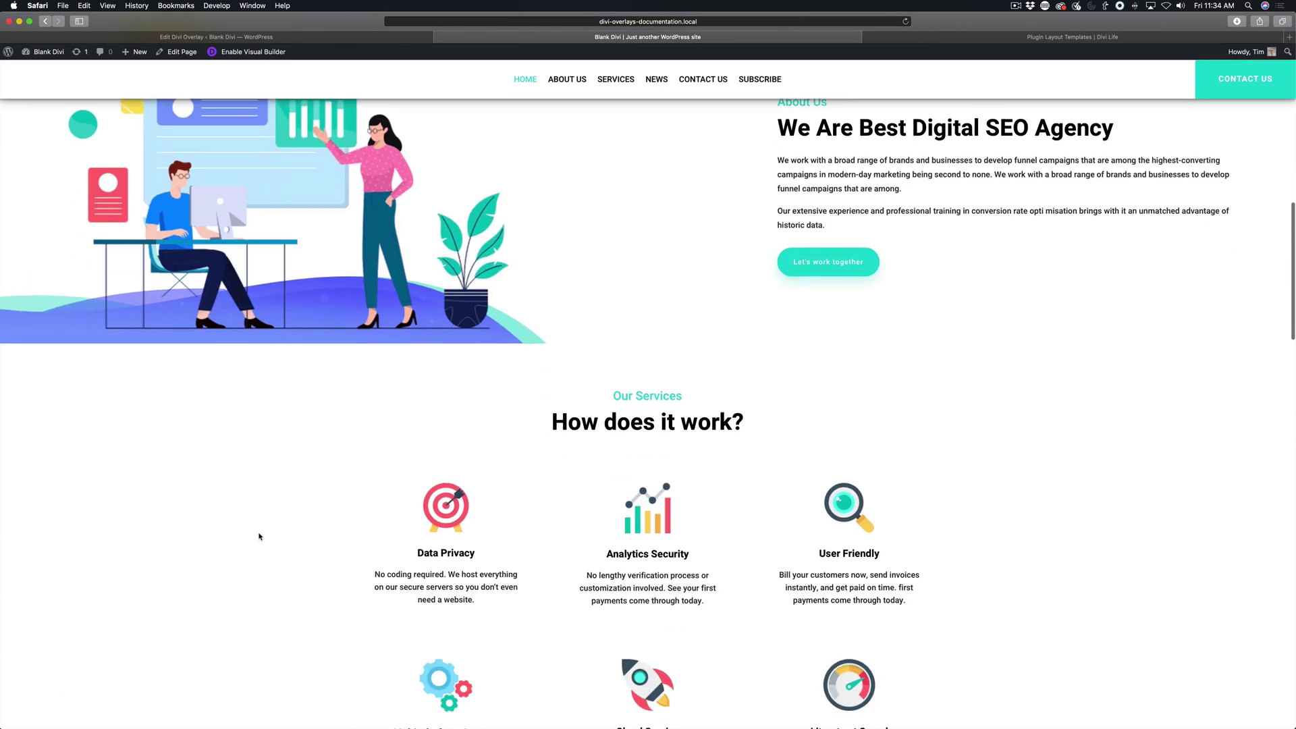
scroll(796, 303, "down", 5)
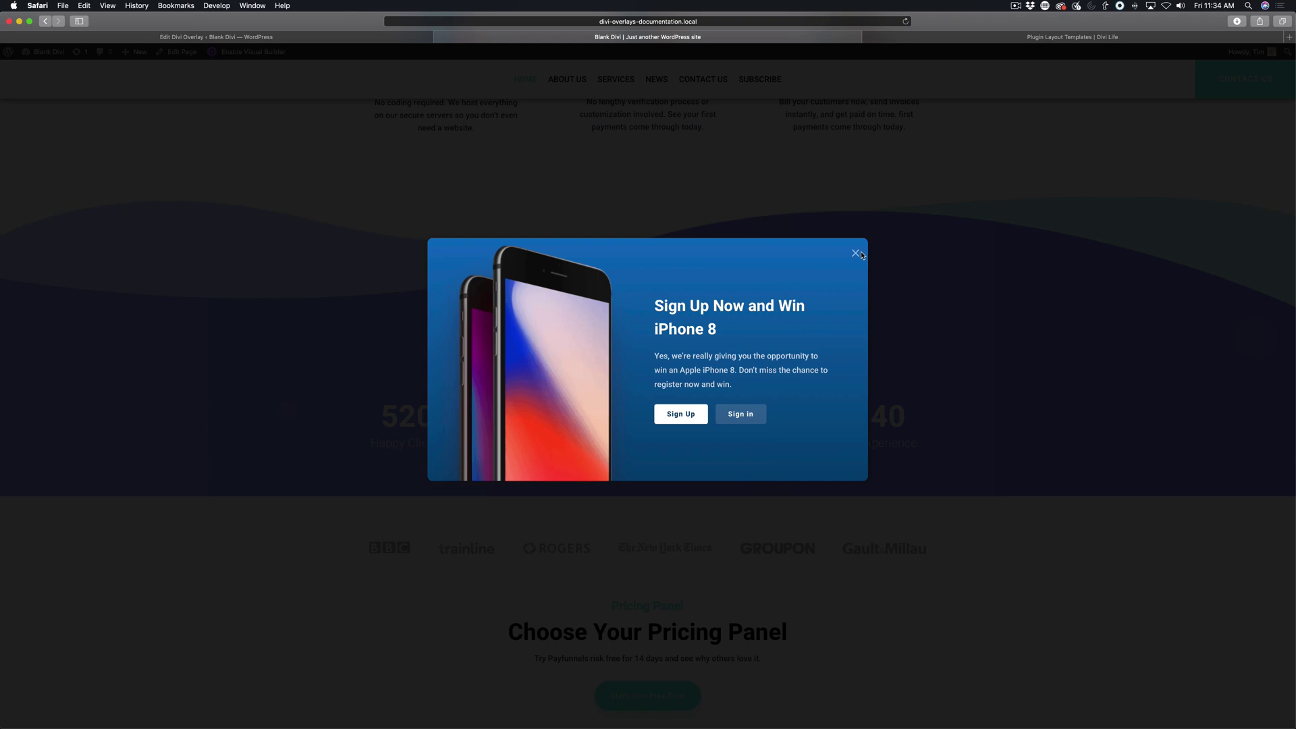
left_click(856, 254)
scroll(856, 255, "down", 5)
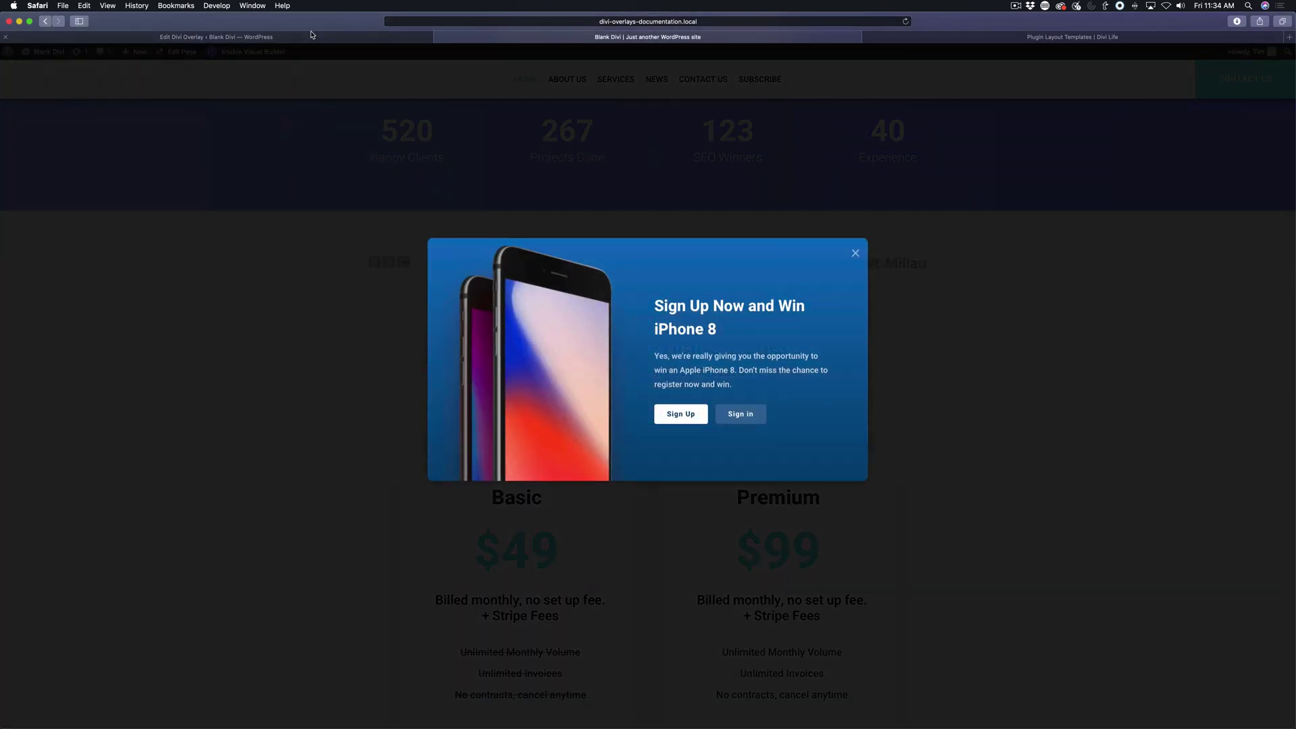
Save the Test Overlay with Exit Intent and 'Display once per page load' settings.
left_click(216, 36)
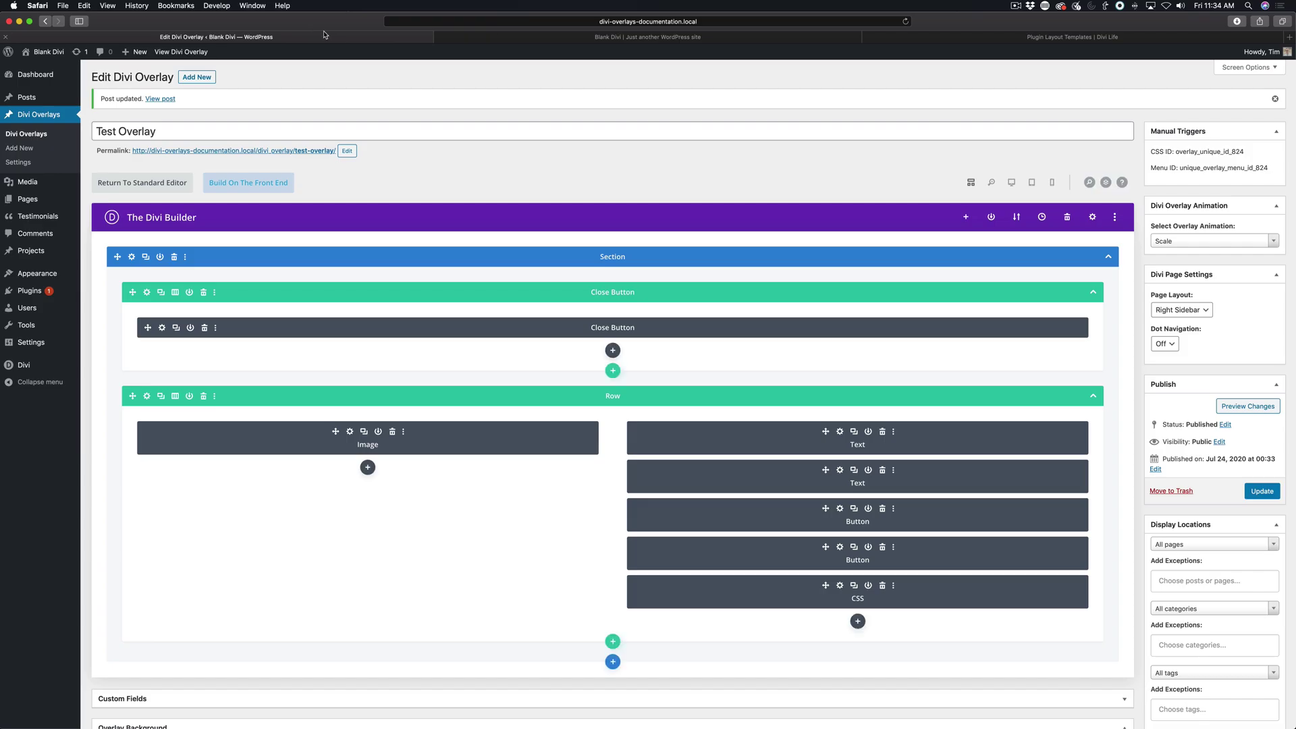
scroll(1118, 521, "down", 3)
scroll(1118, 521, "down", 5)
scroll(1117, 521, "down", 3)
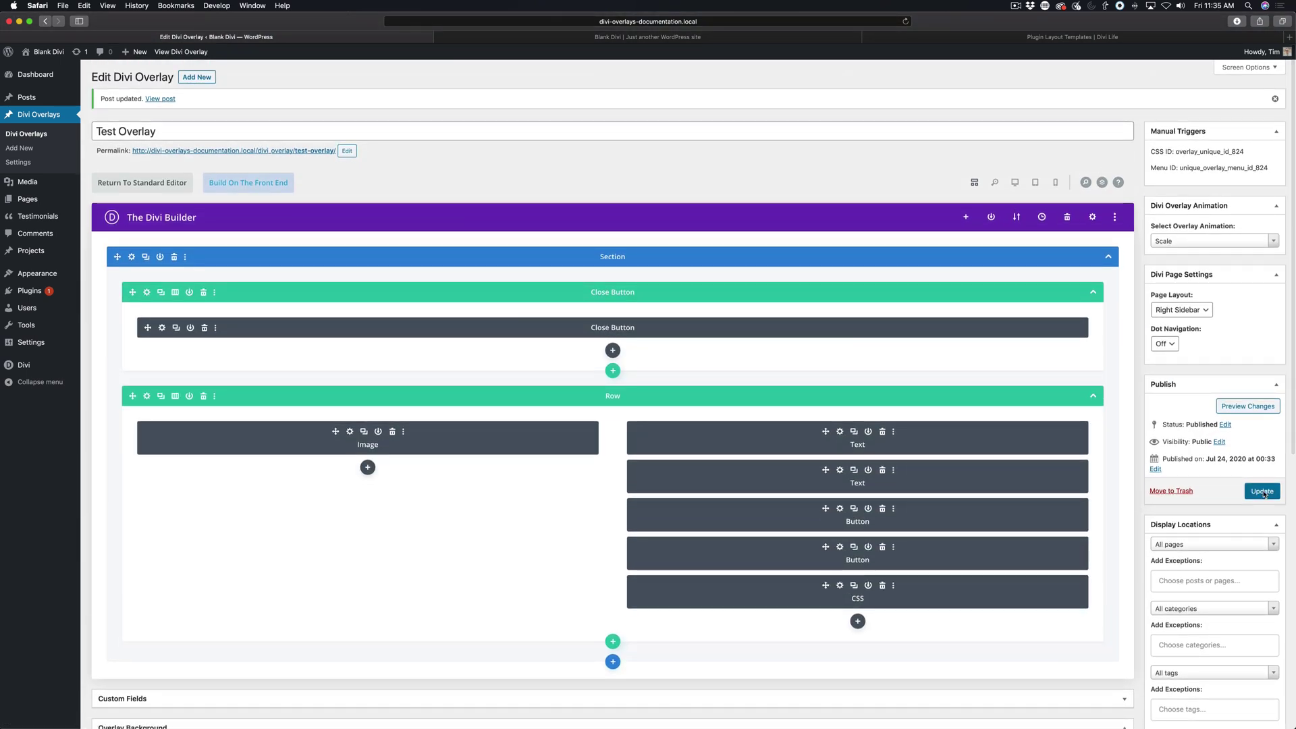
left_click(1262, 493)
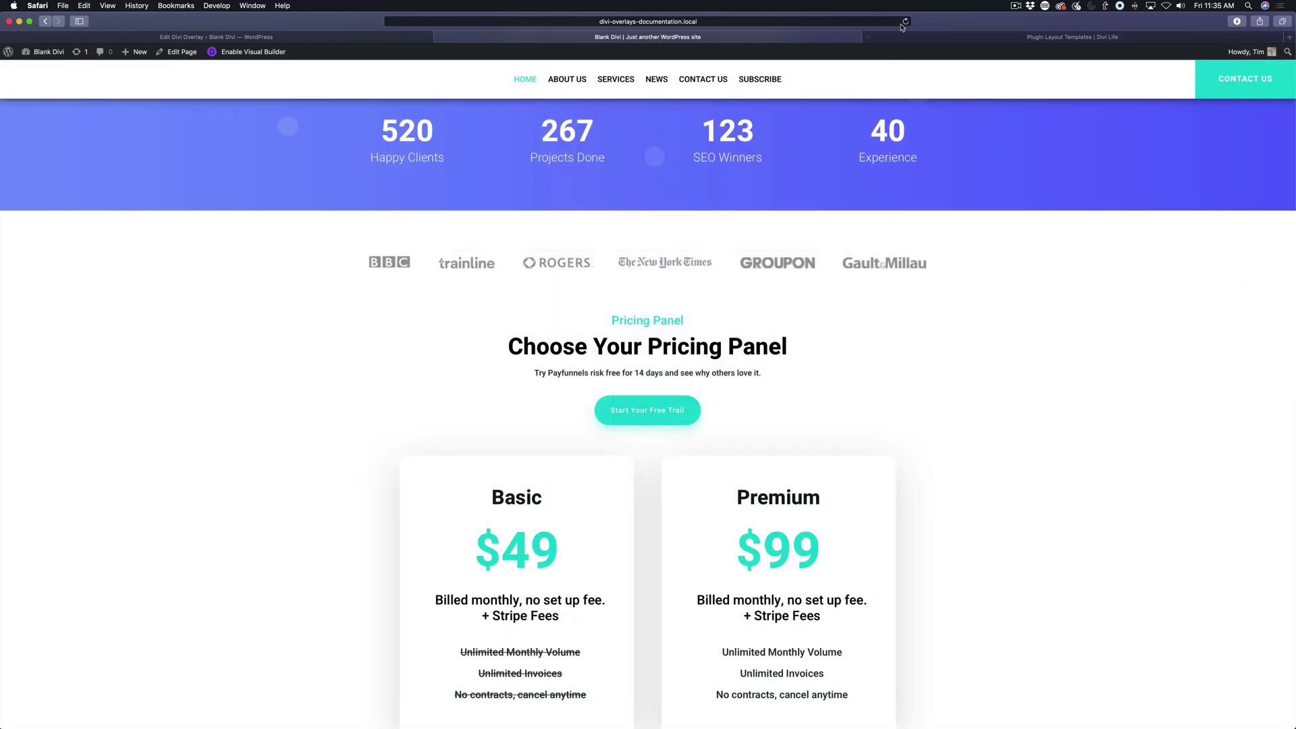
Reload the homepage and close the iPhone sign-up overlay once it appears.
left_click(906, 21)
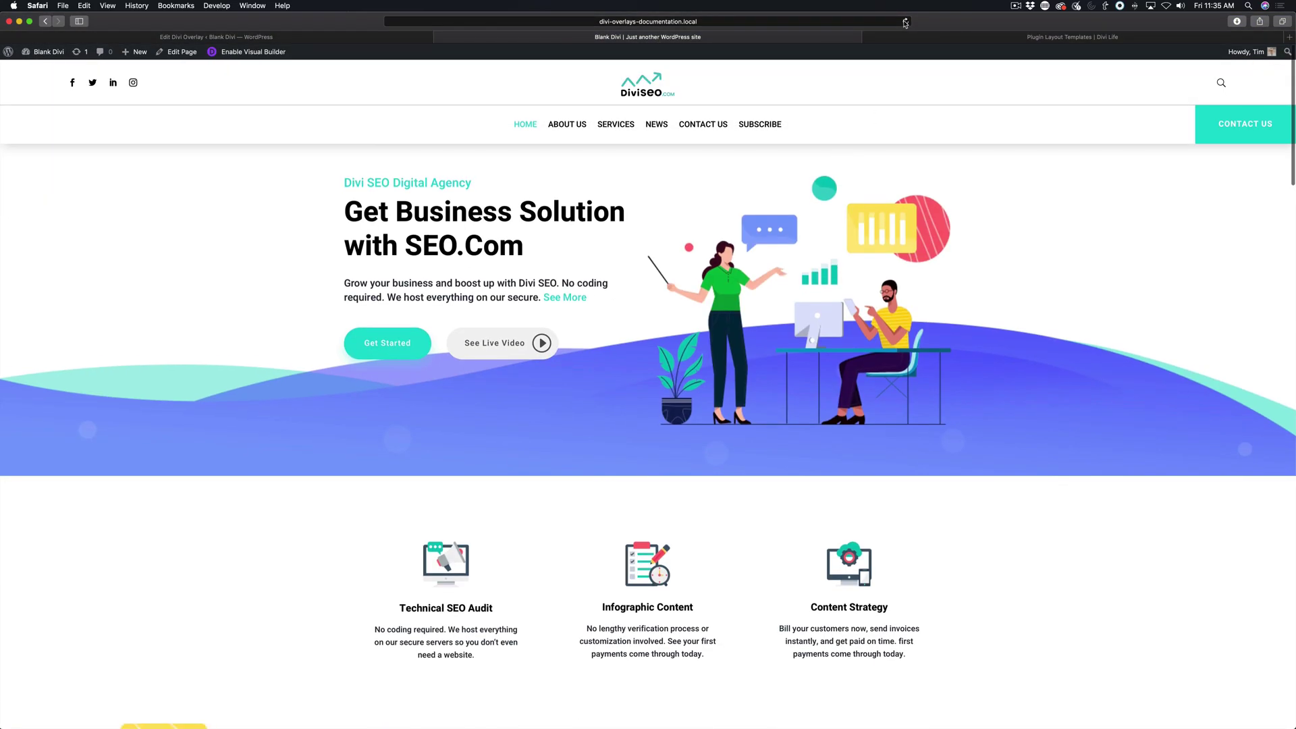
left_click(905, 21)
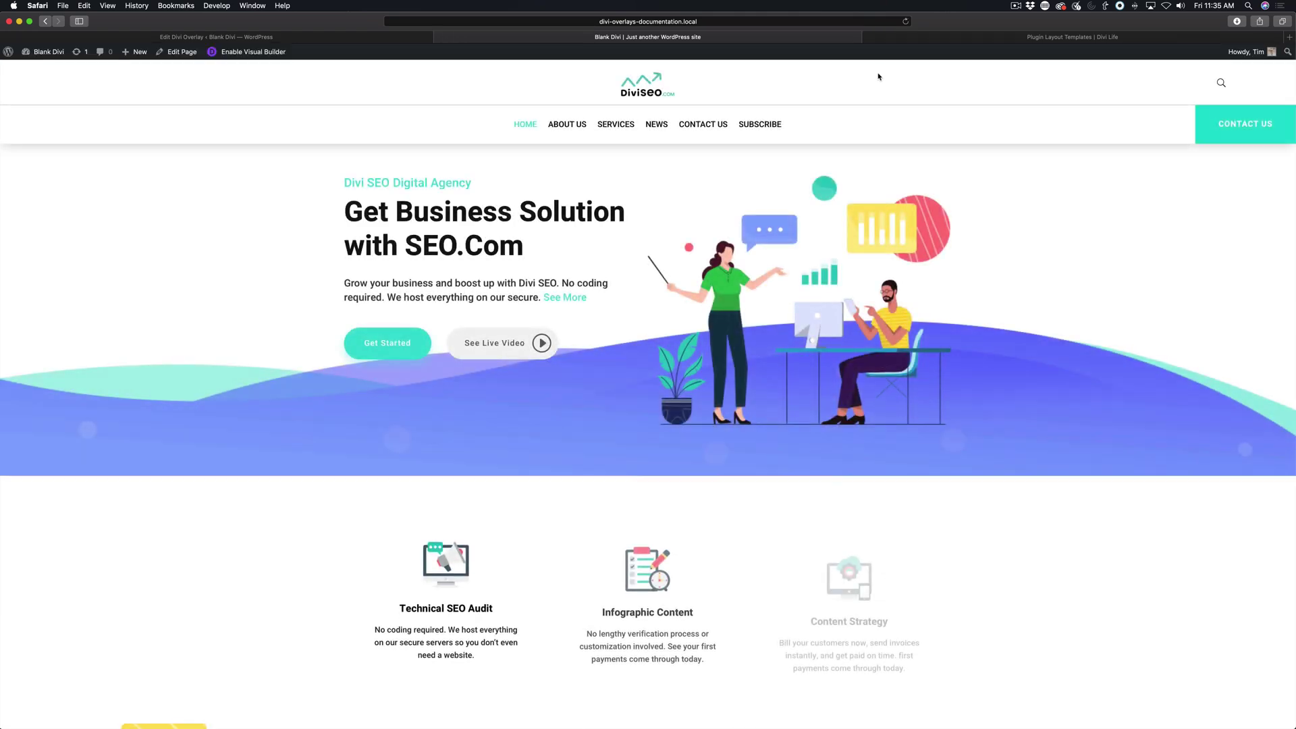
scroll(659, 392, "down", 8)
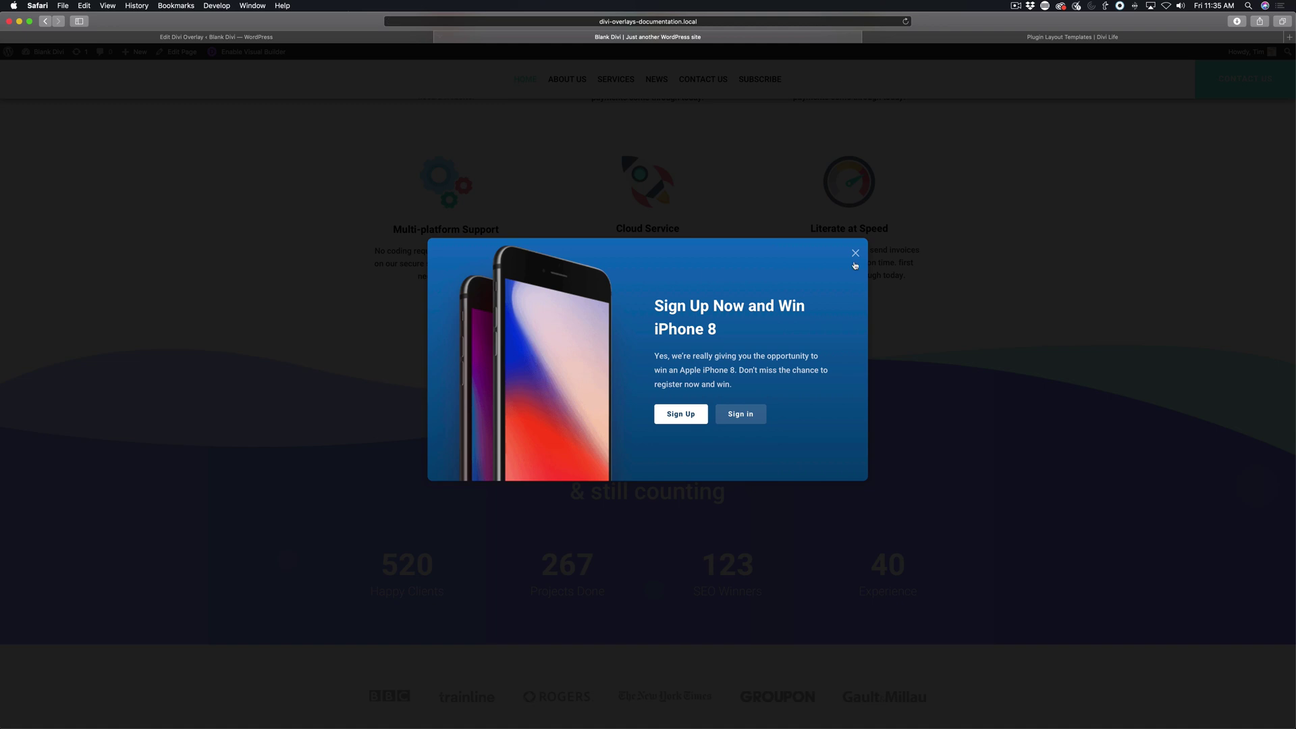
left_click(853, 255)
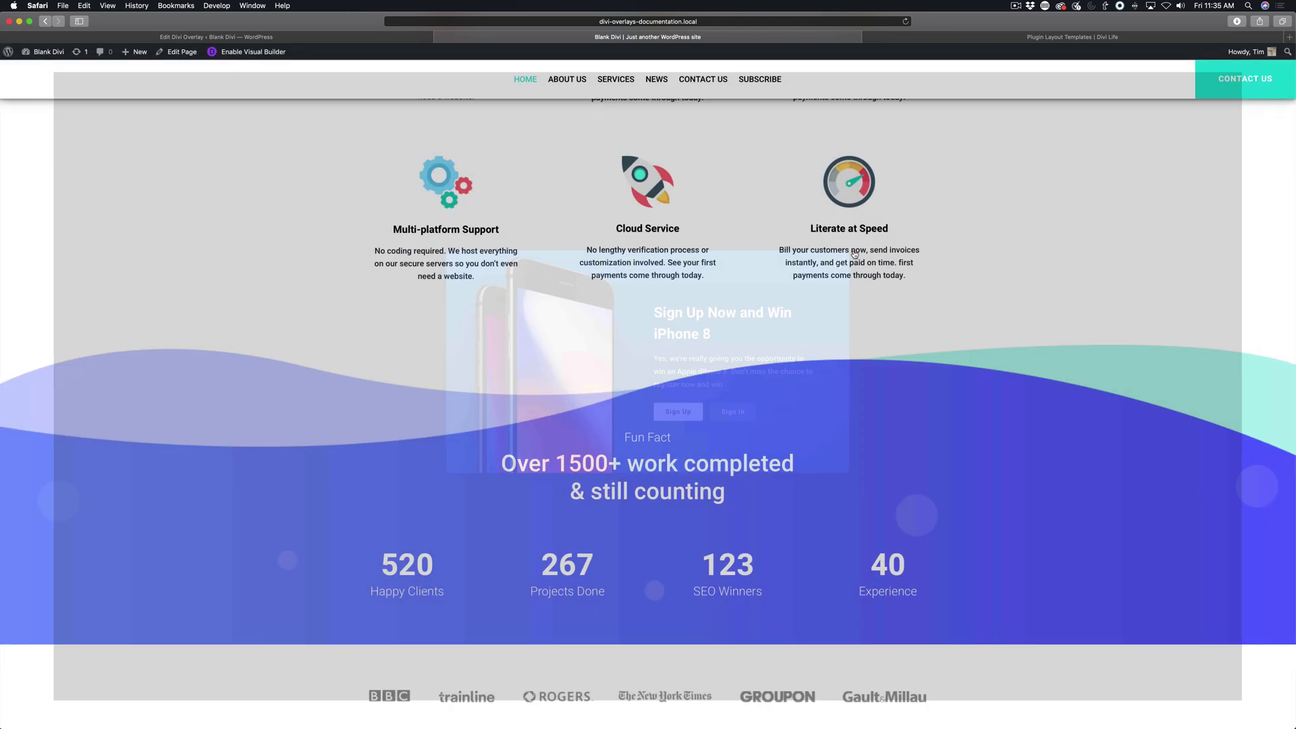
Scroll through the homepage to confirm the sign-up overlay does not return.
scroll(386, 391, "up", 5)
scroll(385, 391, "down", 12)
scroll(385, 390, "down", 5)
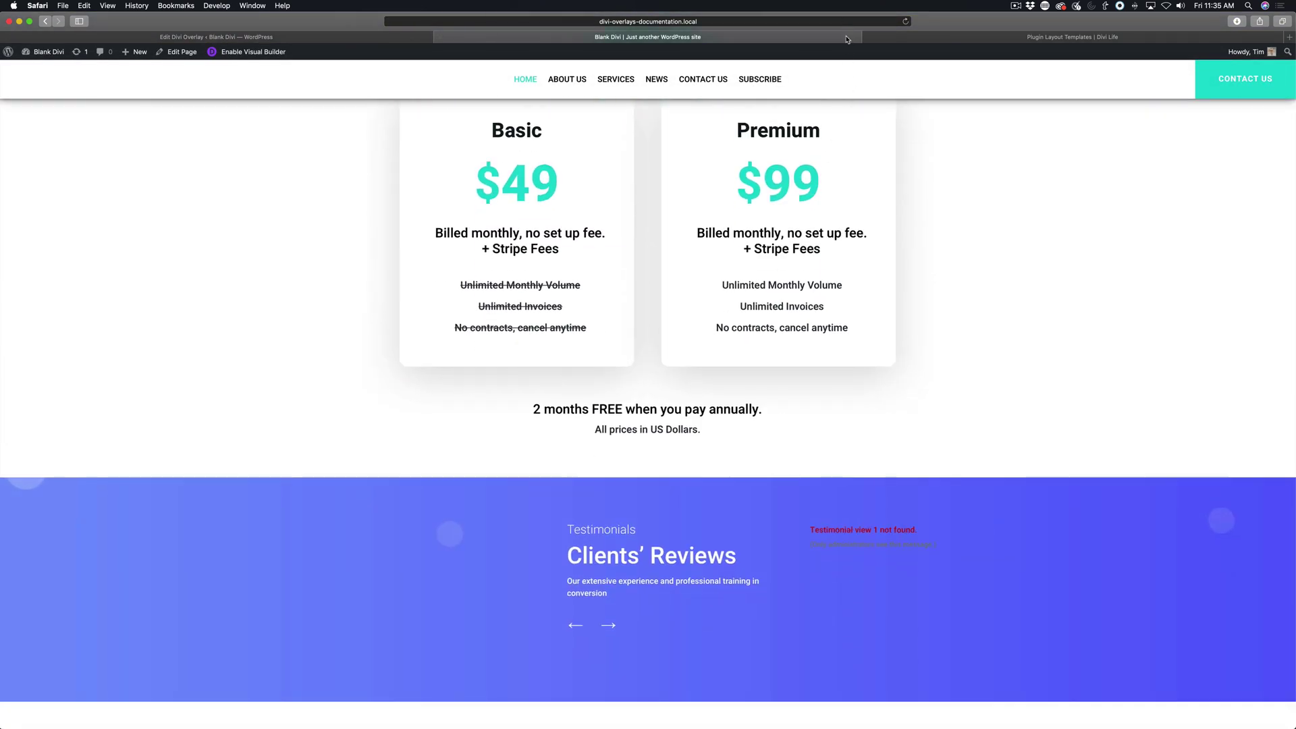
scroll(329, 419, "down", 4)
scroll(329, 419, "up", 15)
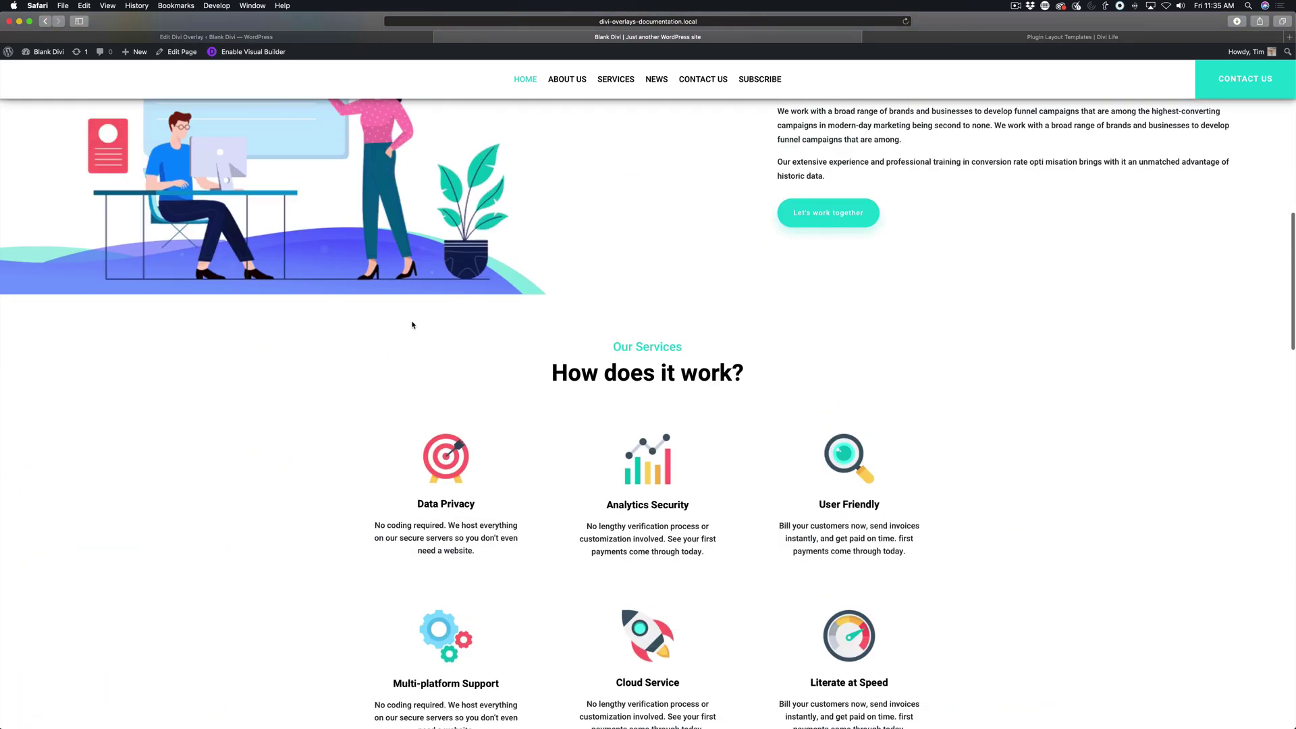
scroll(589, 331, "up", 10)
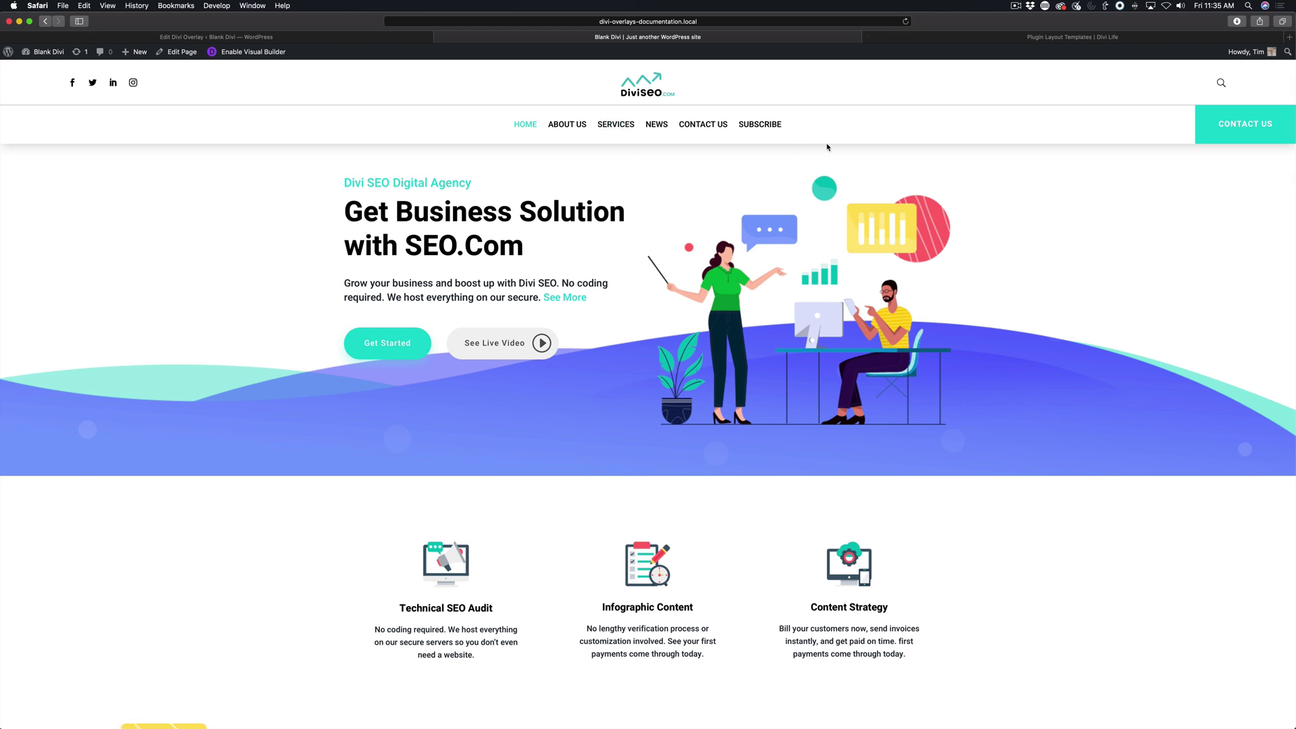
scroll(810, 135, "down", 5)
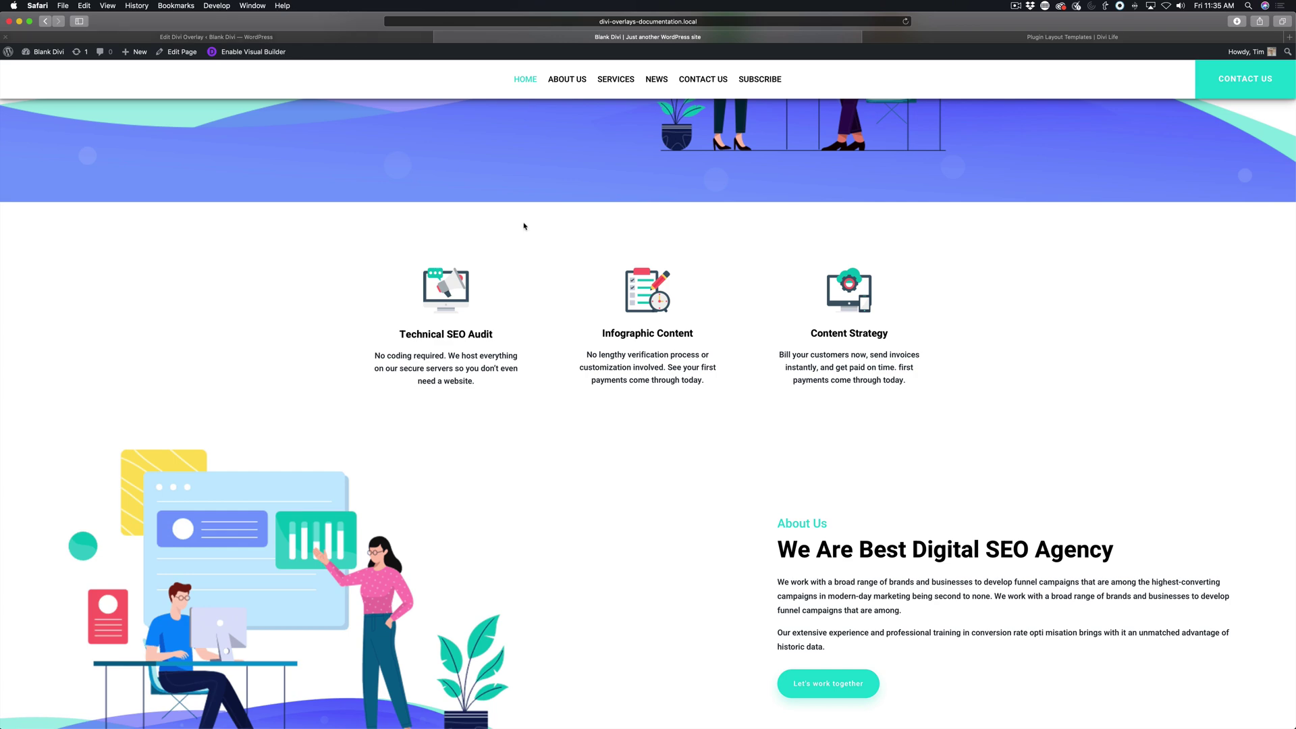
scroll(524, 226, "up", 5)
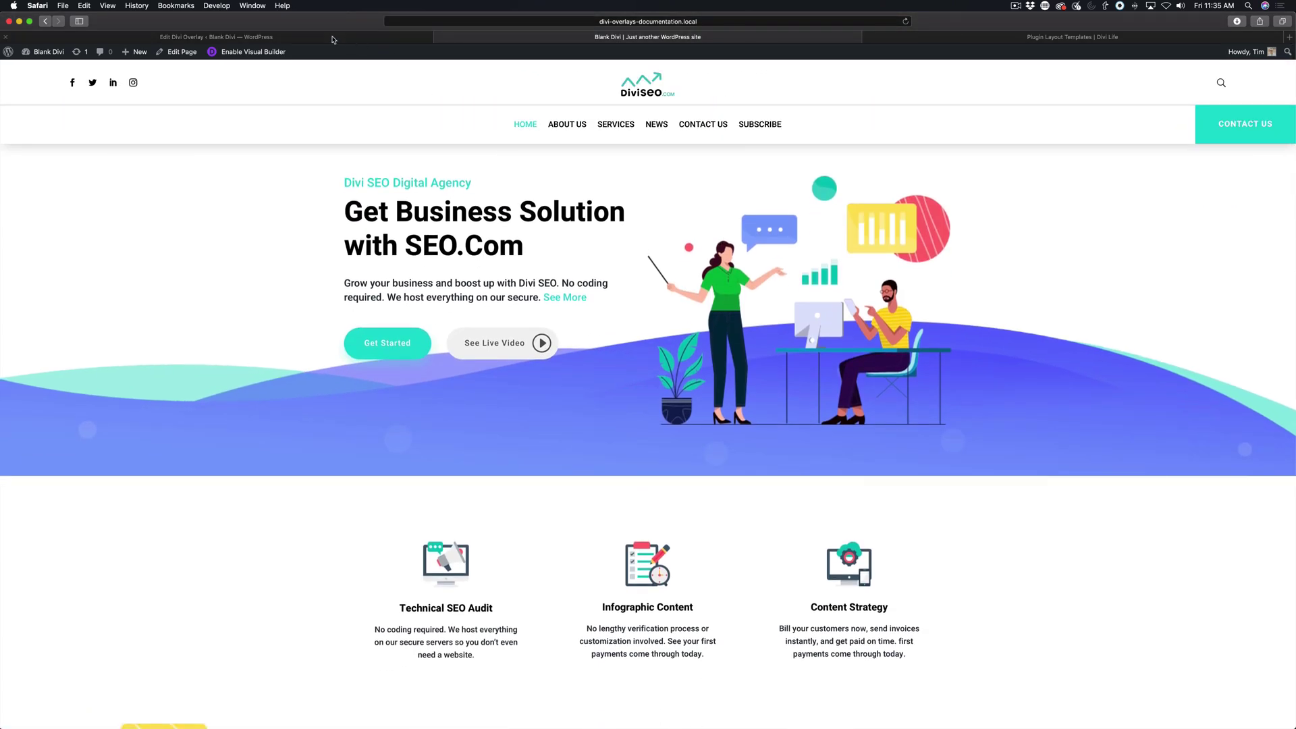
Check the overlay editor, then go back to the live homepage.
left_click(332, 39)
scroll(1136, 485, "down", 5)
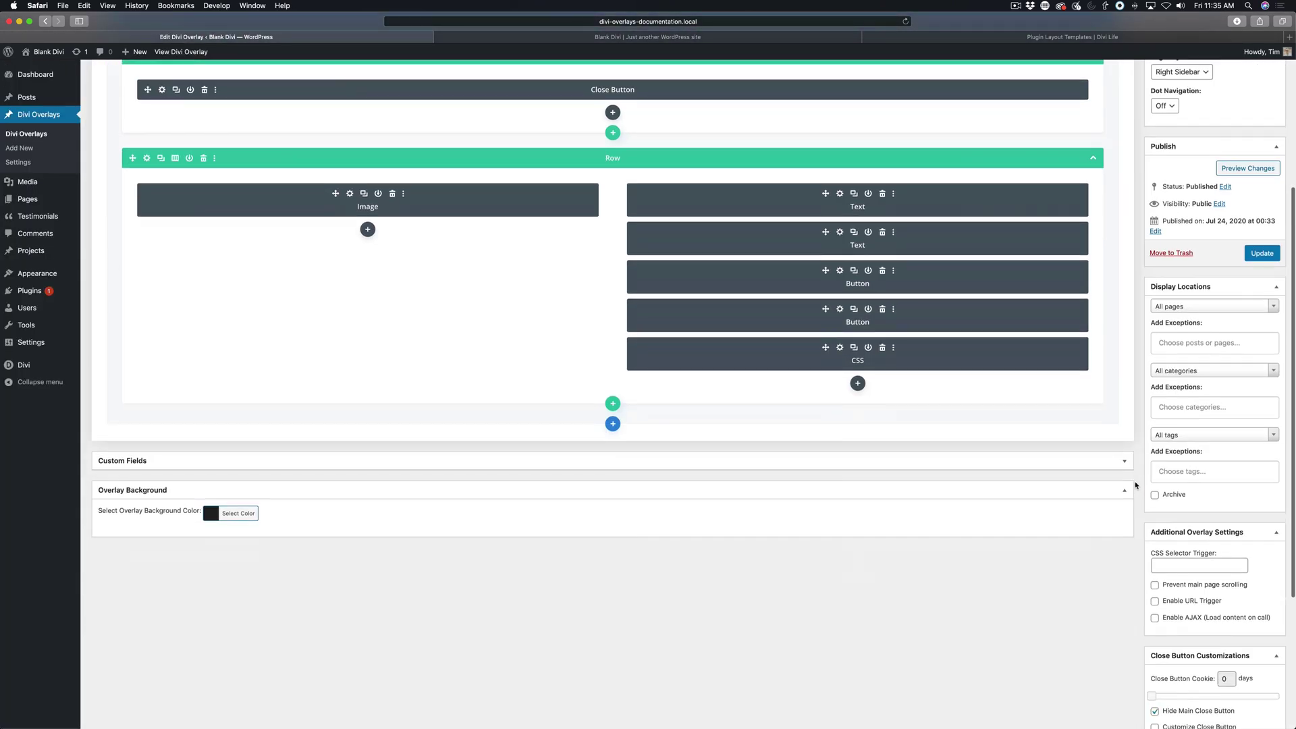
scroll(844, 297, "up", 5)
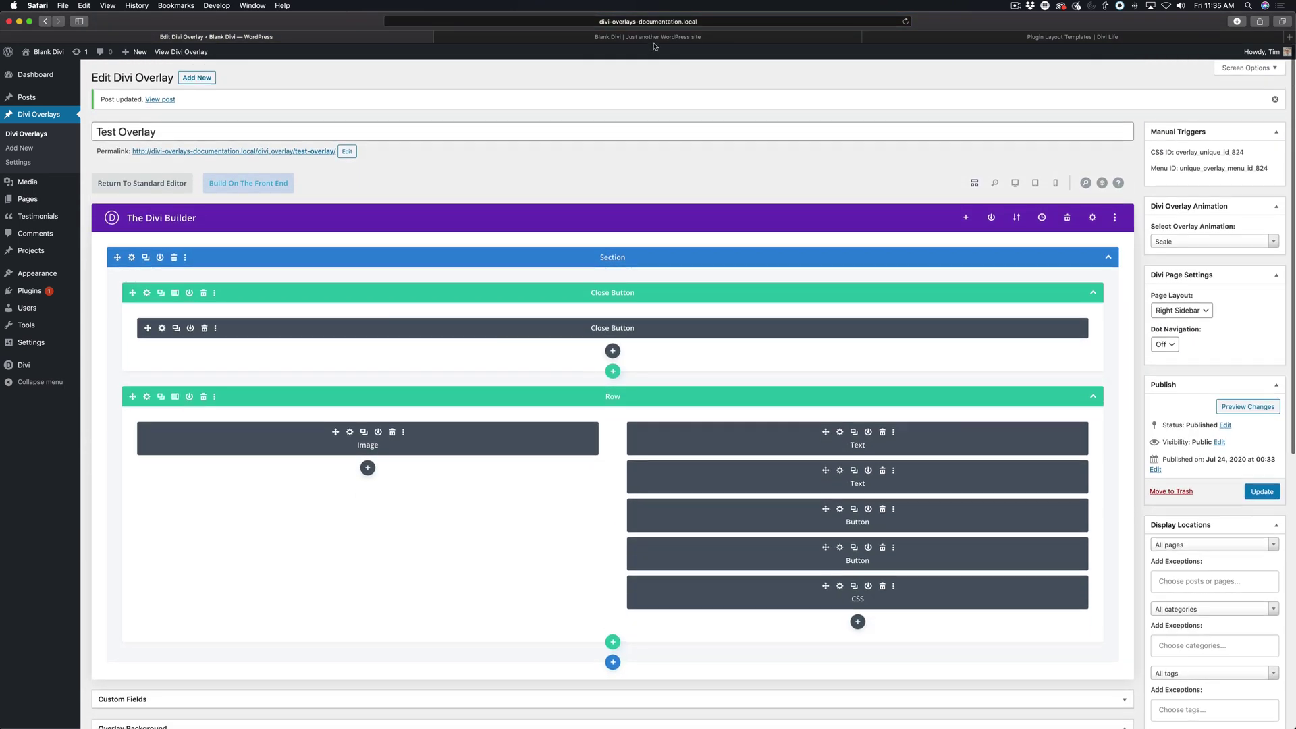
left_click(654, 39)
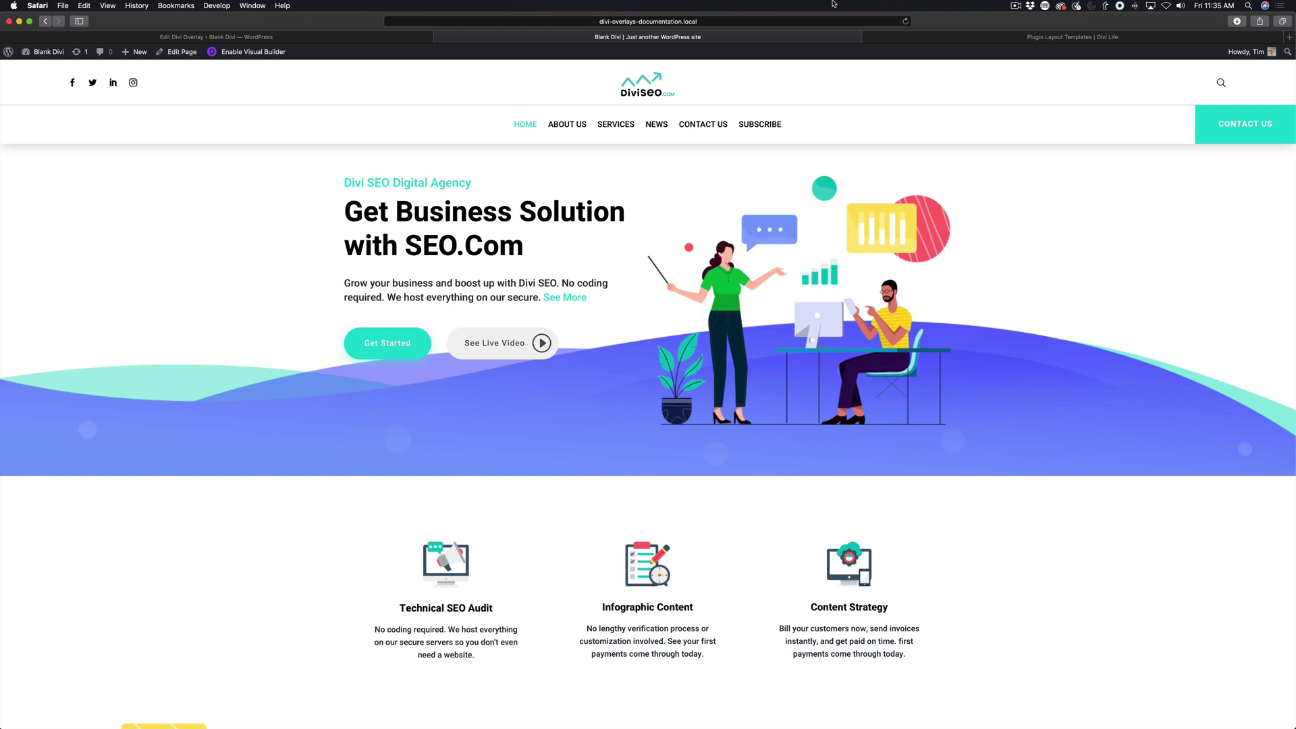
Set the Test Overlay's close button cookie to 20 days and return to the live site.
left_click(373, 38)
scroll(1124, 571, "down", 1)
scroll(1134, 572, "down", 10)
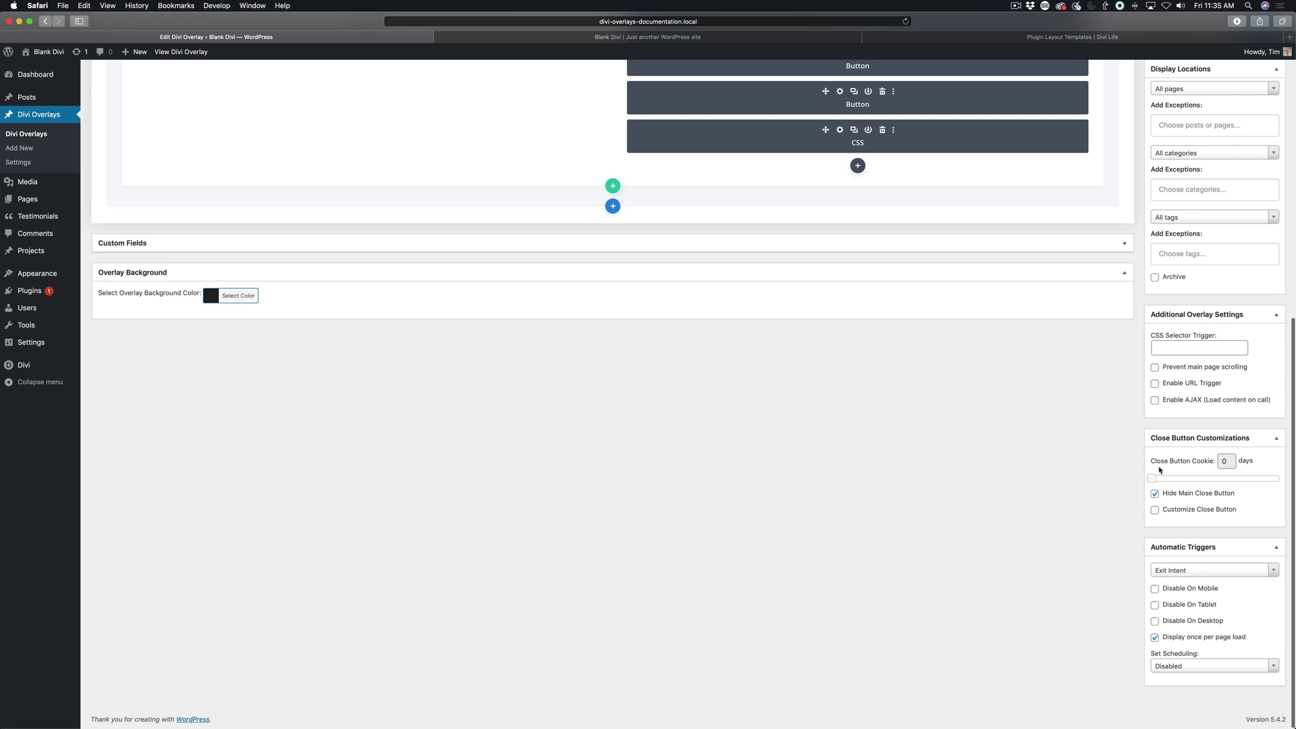
mouse_move(1153, 479)
left_mouse_down()
mouse_move(1226, 480)
mouse_move(1178, 477)
left_mouse_up()
key("ctrl+Tab")
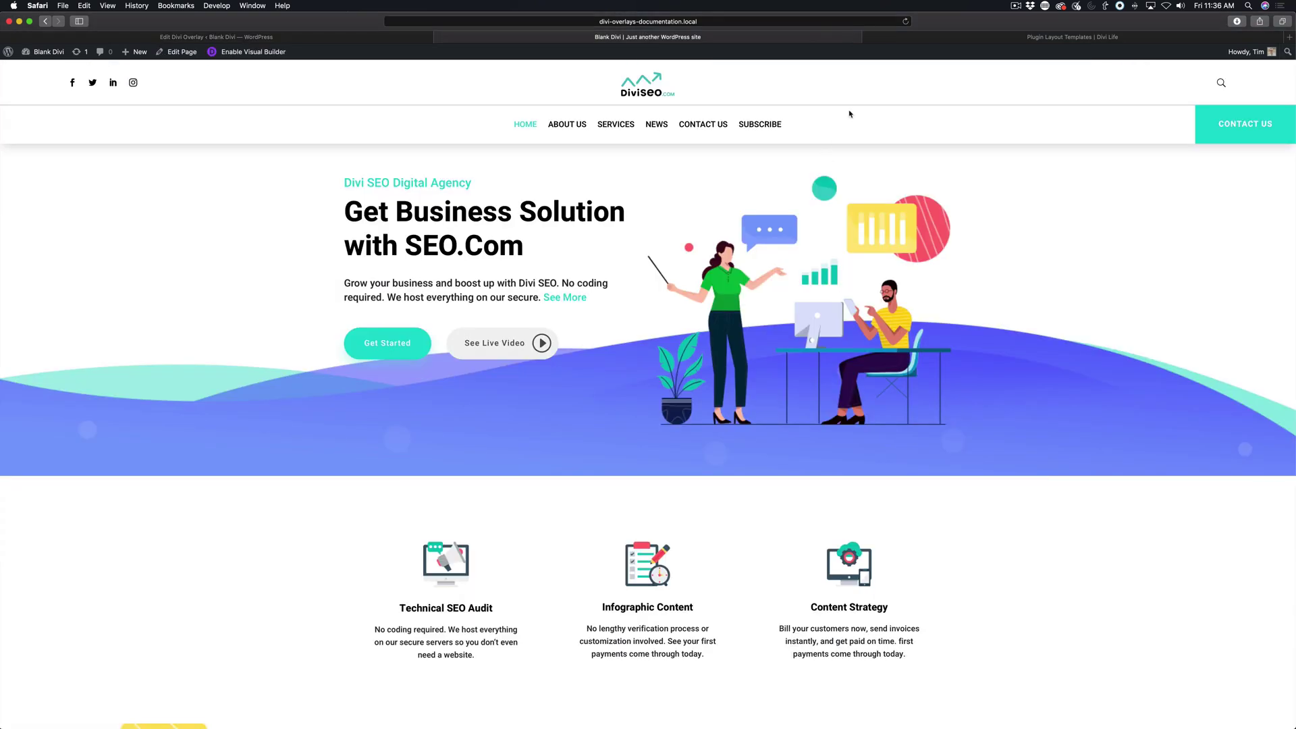
Reopen the Test Overlay editor and confirm the Close Button Cookie reads 20 days.
left_click(349, 39)
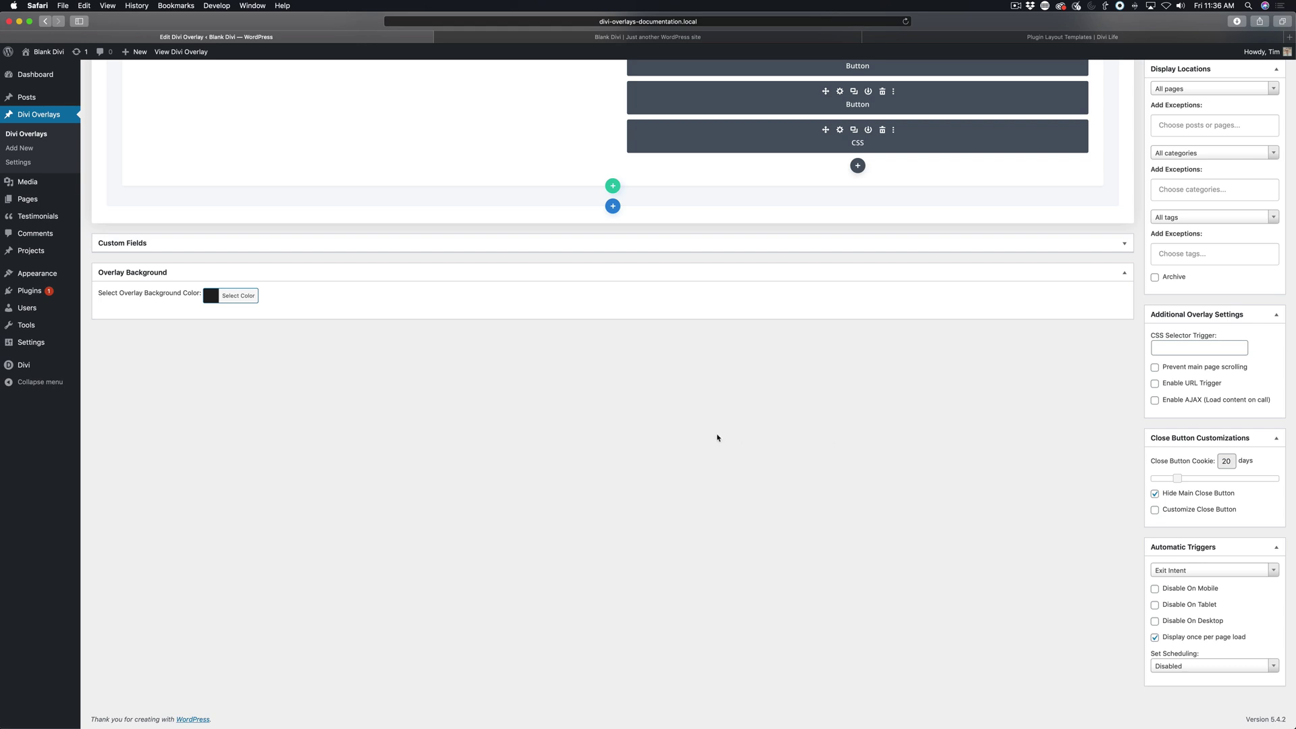
scroll(717, 437, "down", 2)
scroll(894, 447, "up", 10)
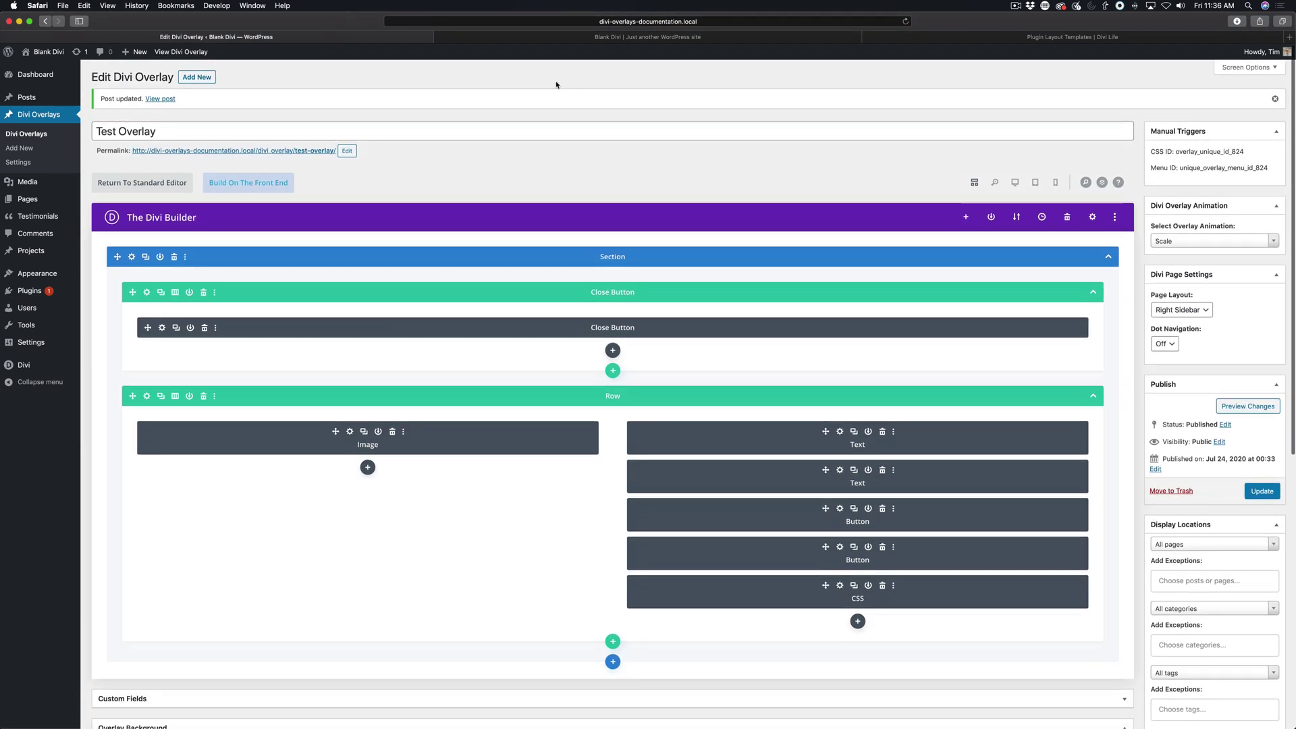